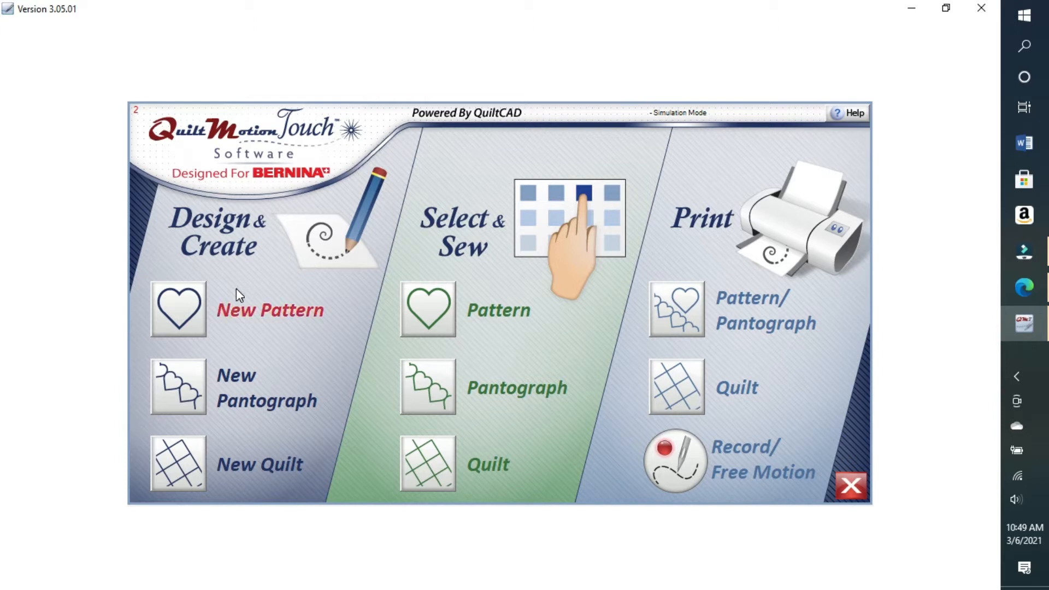
Step: Start a New Pattern under Design & Create to launch the PatternCad editor
left_click(188, 308)
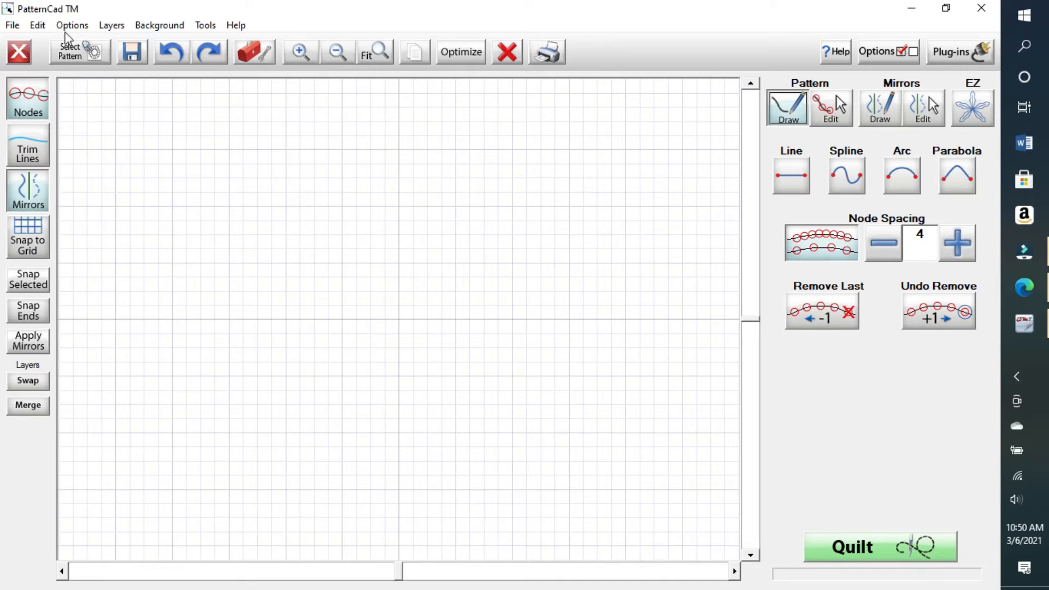
Step: In Edit > Preferences, turn Continuous Lines off and set Handle Size to Large, then apply
left_click(39, 25)
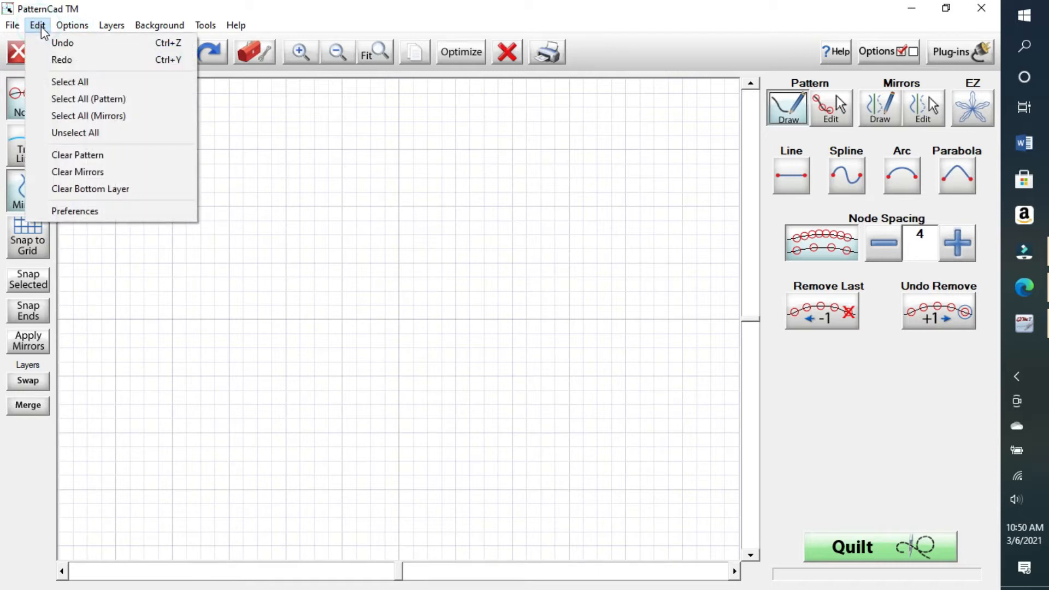
left_click(89, 210)
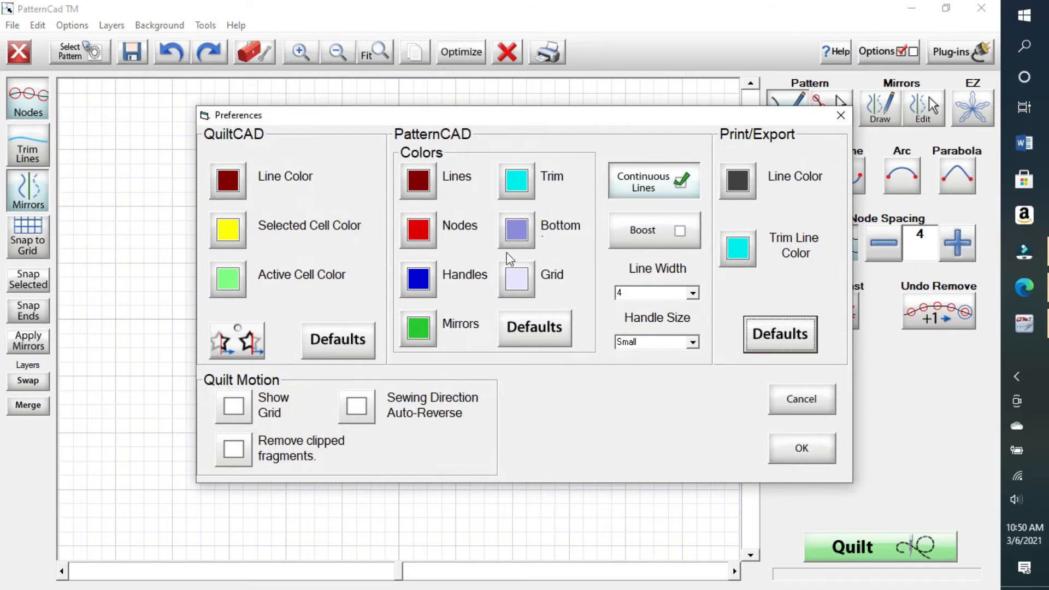
left_click(684, 187)
left_click(681, 185)
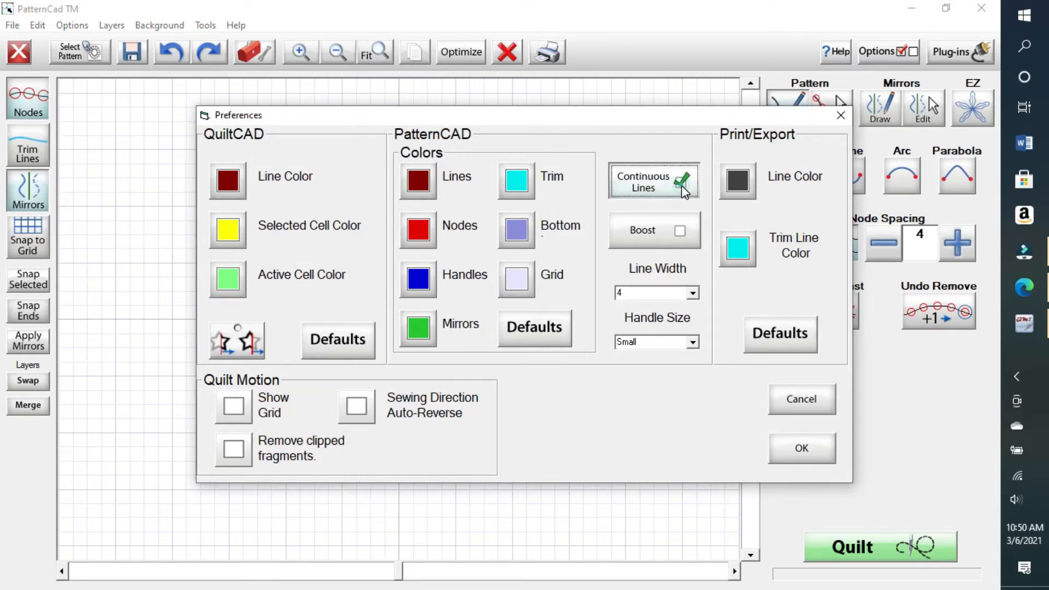
left_click(681, 185)
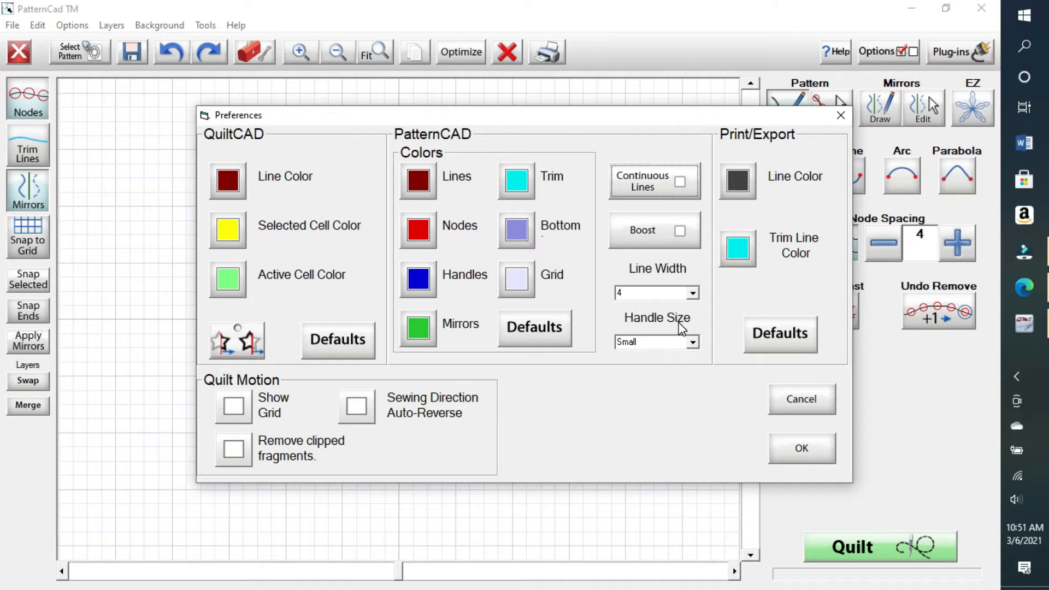
left_click(693, 343)
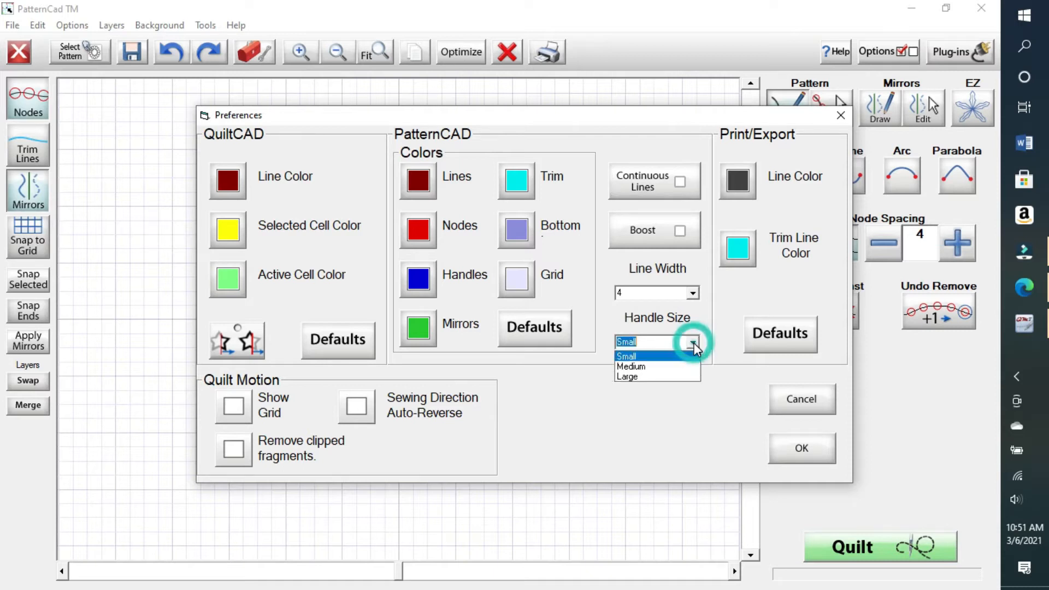
left_click(661, 369)
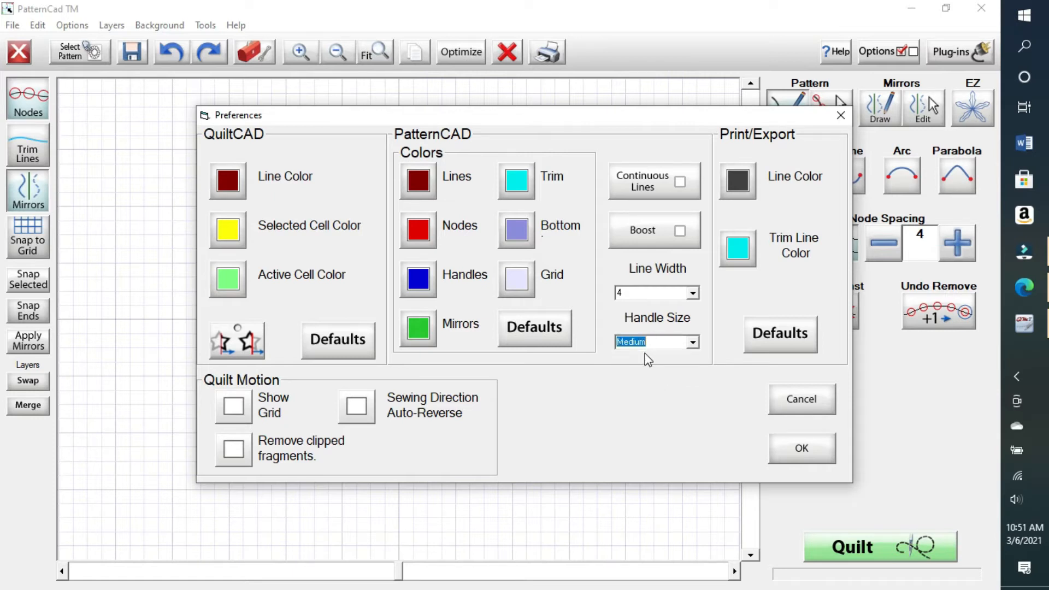
left_click(693, 343)
left_click(655, 380)
left_click(801, 452)
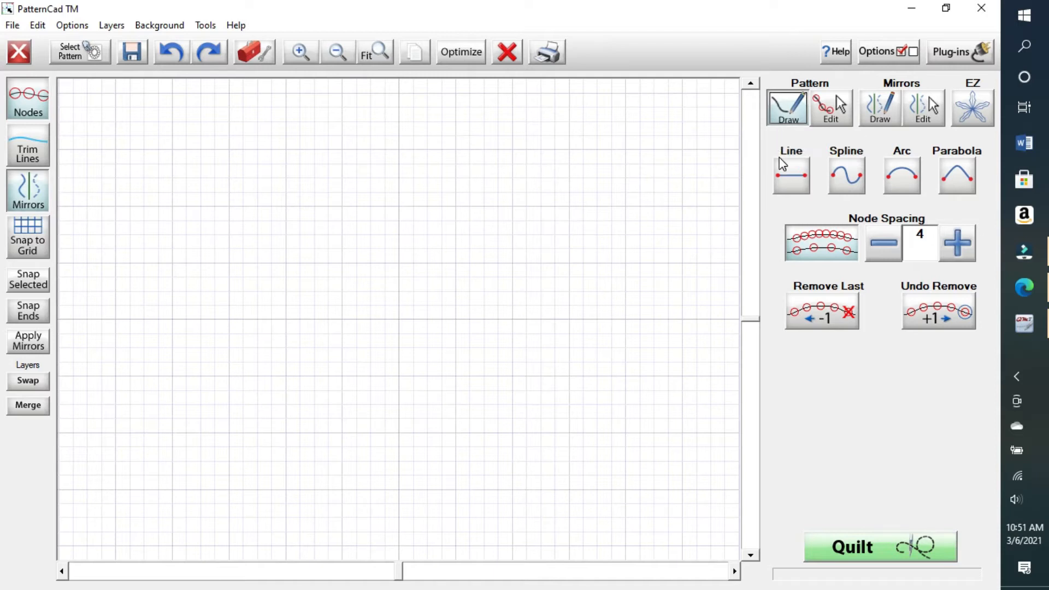
Step: Draw a horizontal line across the upper grid with the Line tool, then turn off Node Spacing
left_click(791, 183)
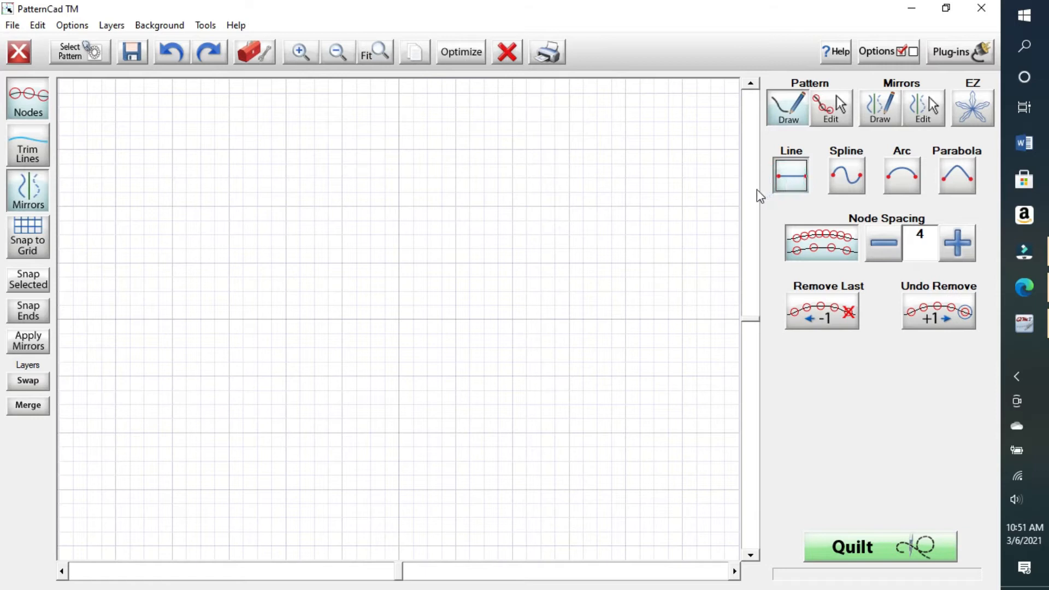
left_click(172, 150)
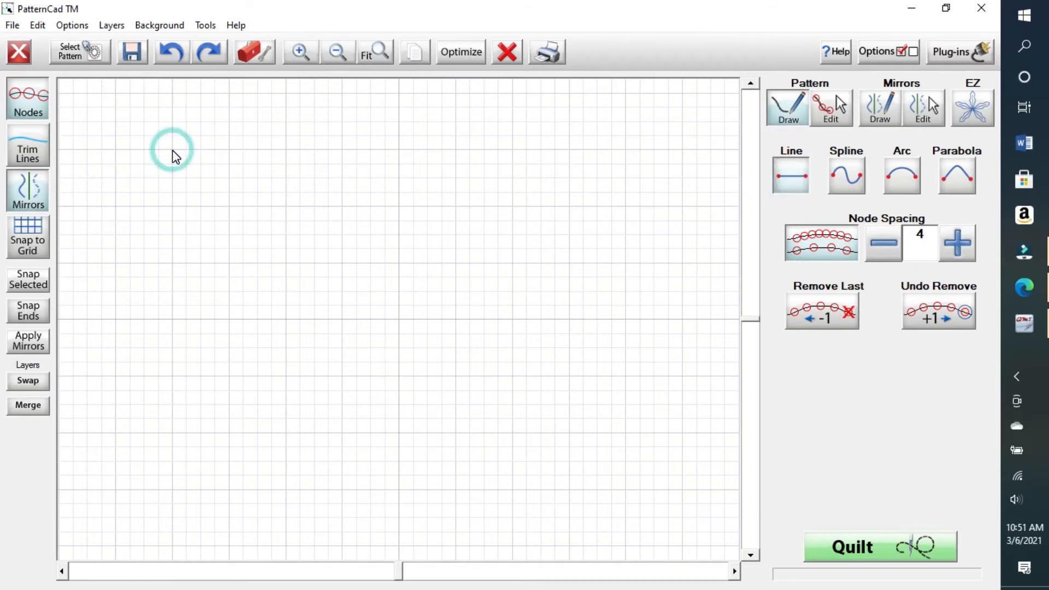
left_click_drag(174, 151, 397, 156)
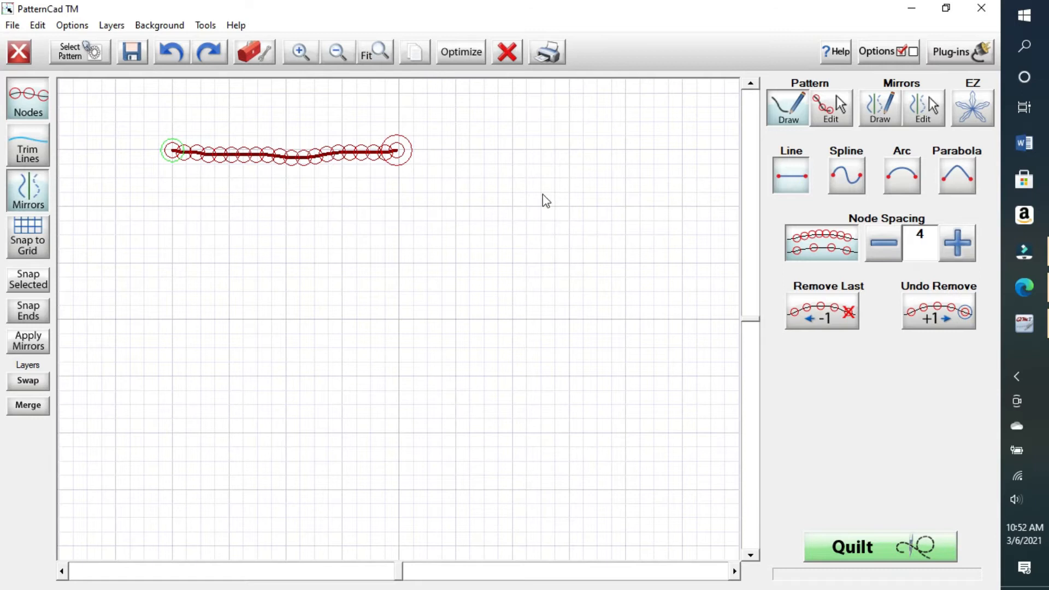
left_click(831, 244)
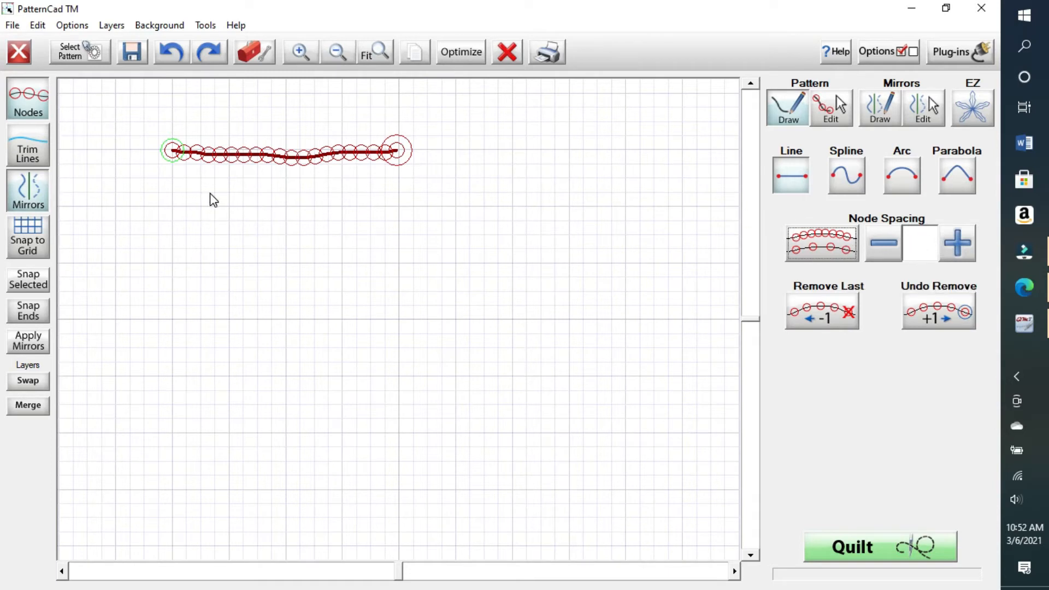
Step: Draw a second straight line, with nodes only at its ends, just below the first
left_click(172, 206)
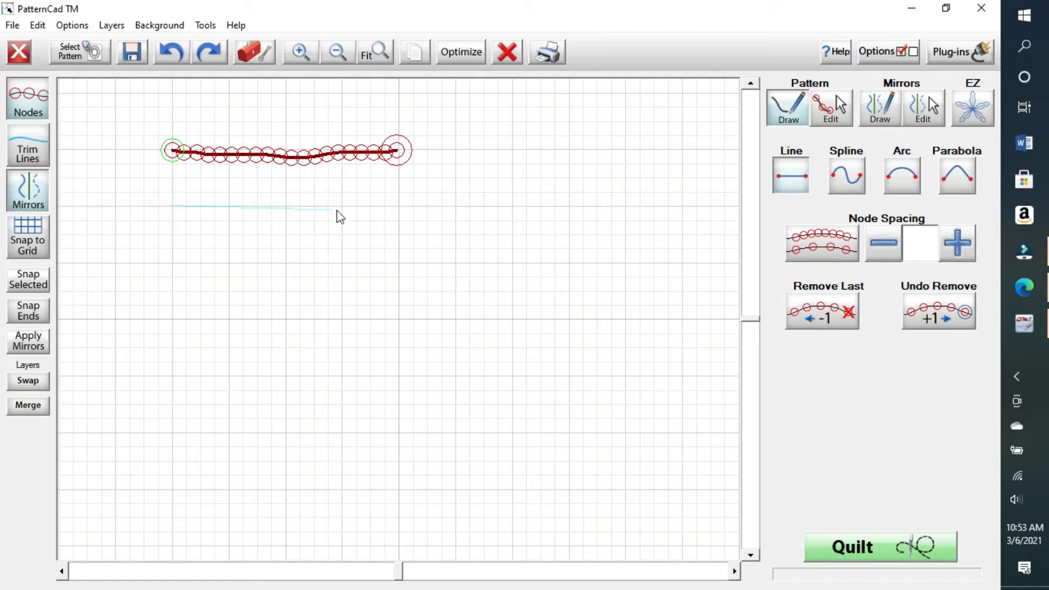
left_click(399, 206)
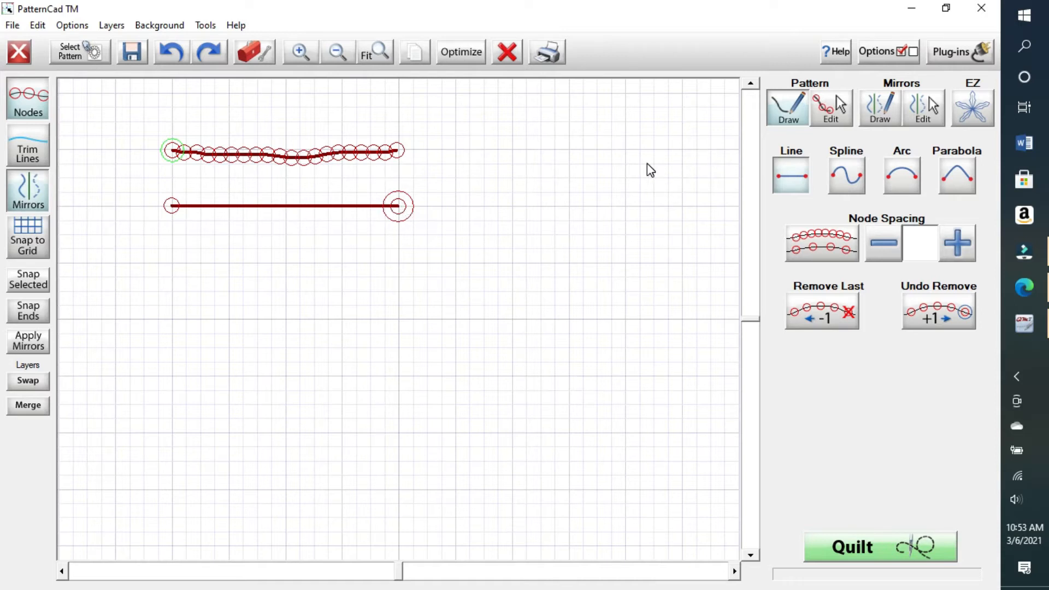
left_click(835, 107)
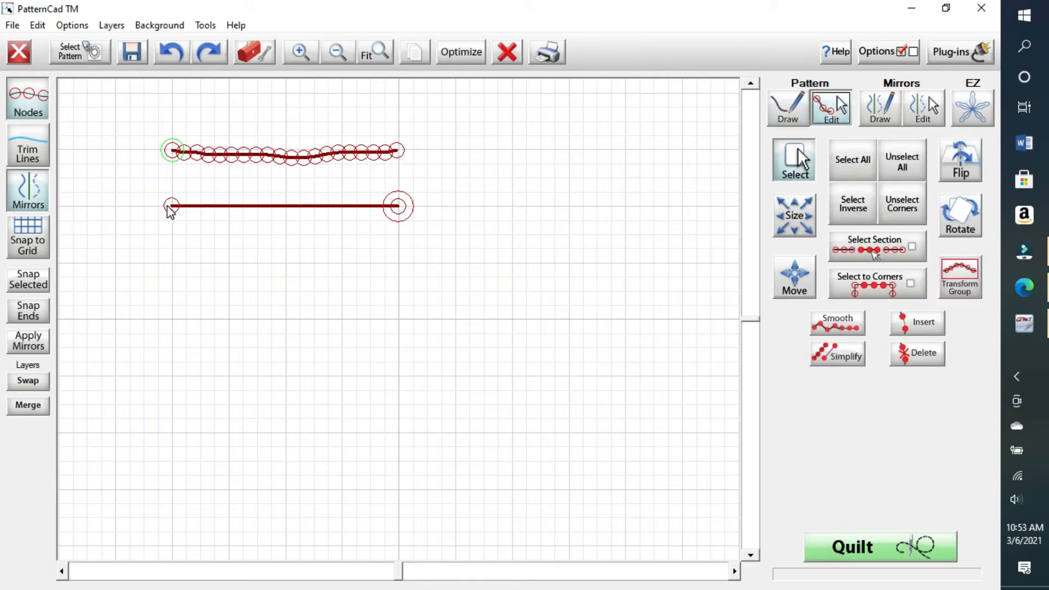
Step: Nudge the lower line's left node, then set Pattern Draw to the Spline tool
mouse_move(169, 208)
left_mouse_down()
mouse_move(169, 253)
mouse_move(200, 328)
mouse_move(384, 401)
mouse_move(433, 403)
mouse_move(417, 241)
mouse_move(483, 360)
mouse_move(330, 361)
mouse_move(201, 261)
mouse_move(173, 207)
left_mouse_up()
left_click(789, 108)
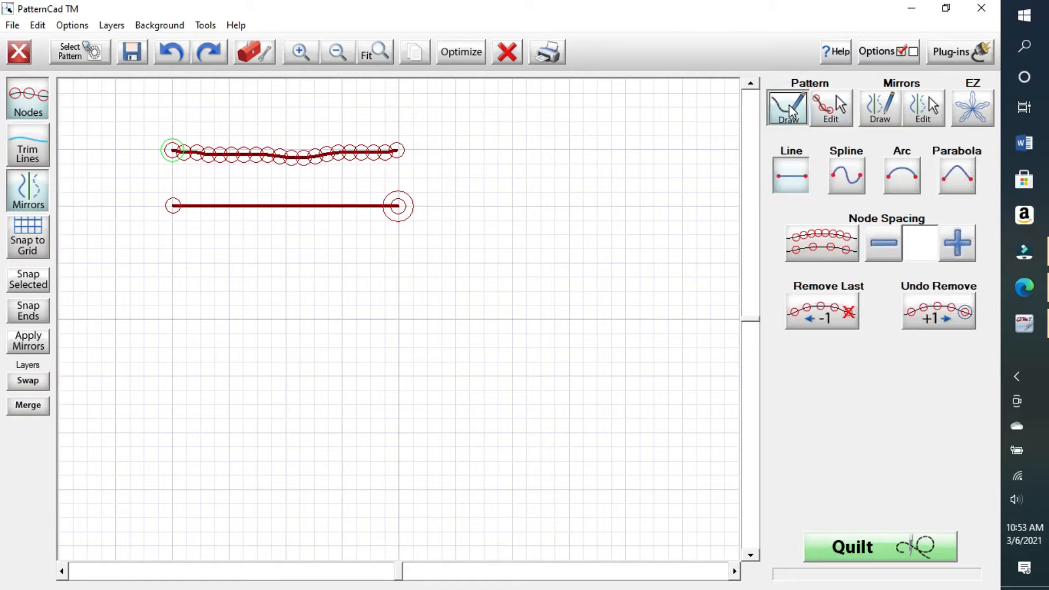
left_click(843, 182)
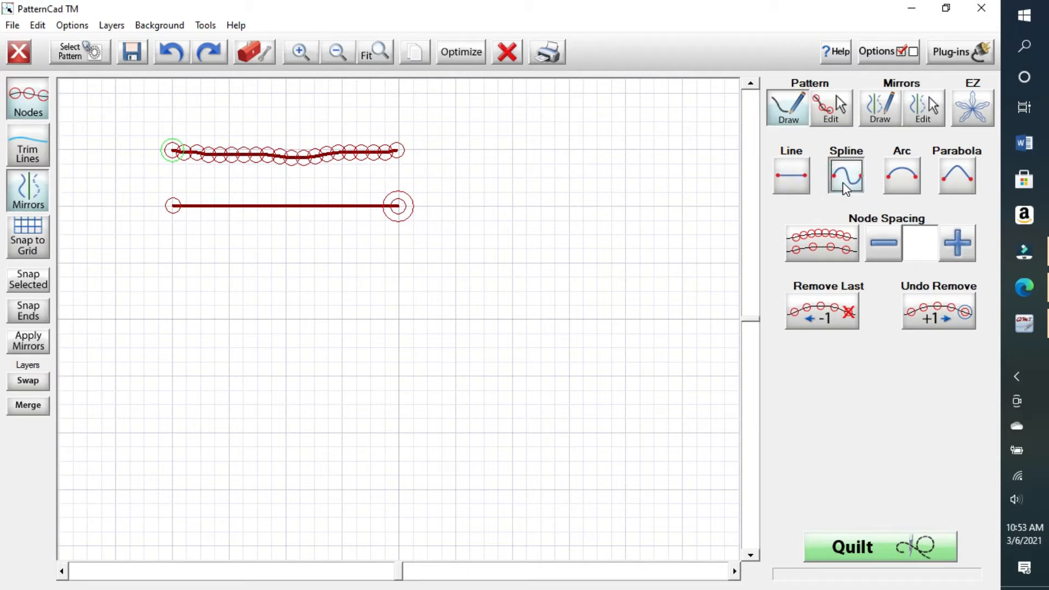
Step: Draw a third spline line below the second between two clicked end points
left_click(172, 263)
left_click(399, 264)
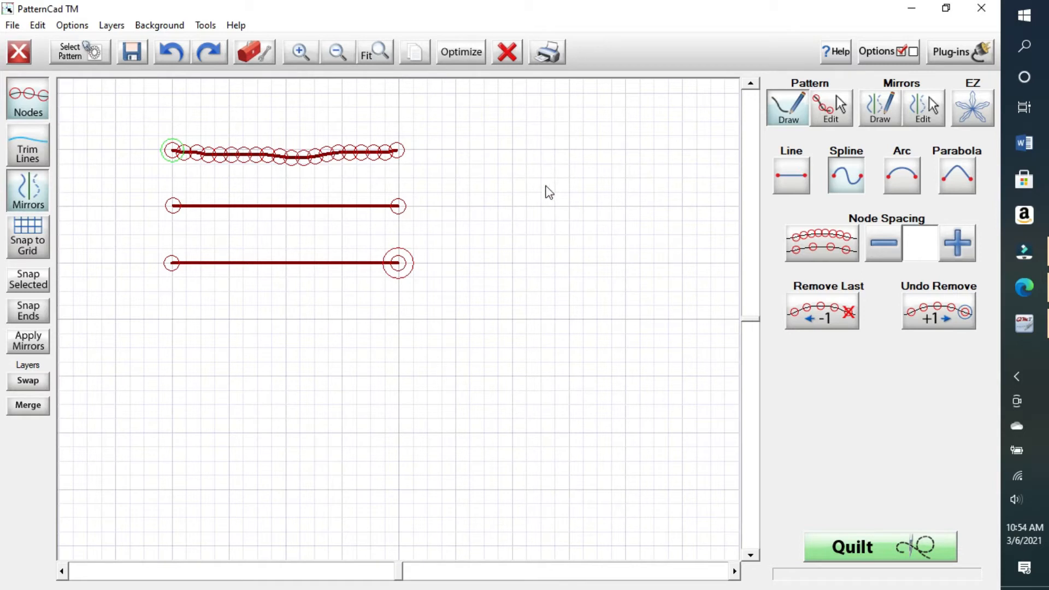
left_click(831, 107)
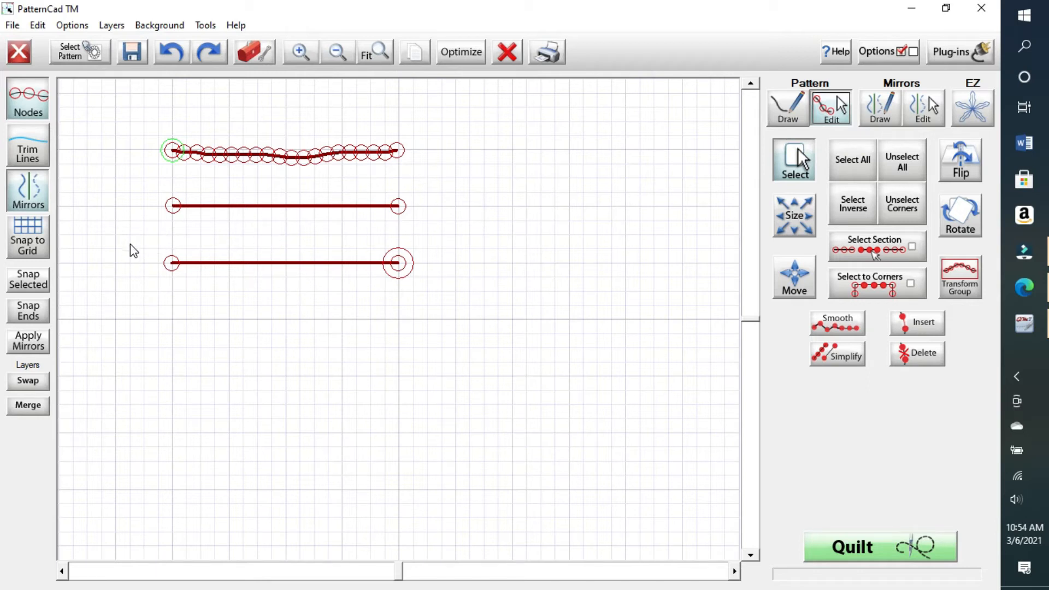
Step: Select the bottom line and drag its blue control handles to bow it upward into an arch
left_click_drag(141, 241, 460, 287)
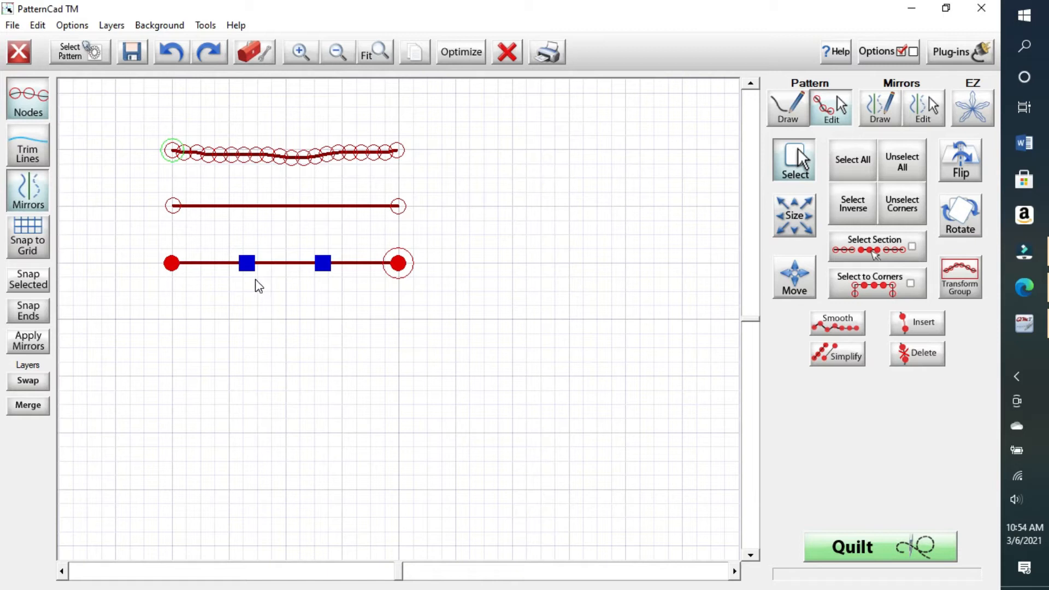
left_click_drag(247, 267, 258, 247)
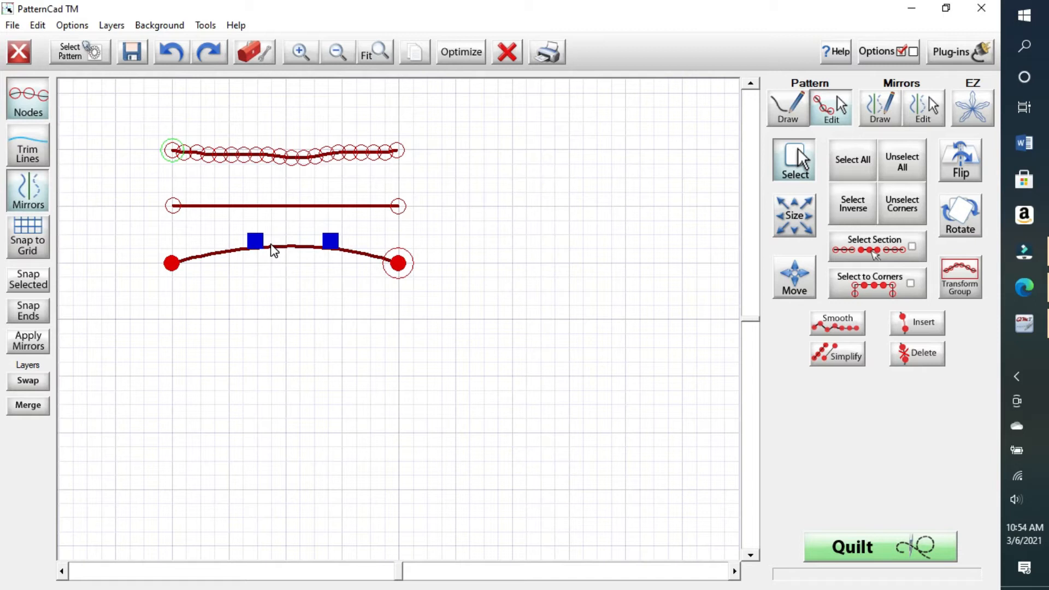
left_click(277, 223)
left_click_drag(277, 224, 238, 265)
left_click(256, 239)
mouse_move(257, 244)
left_mouse_down()
mouse_move(246, 332)
mouse_move(249, 228)
left_mouse_up()
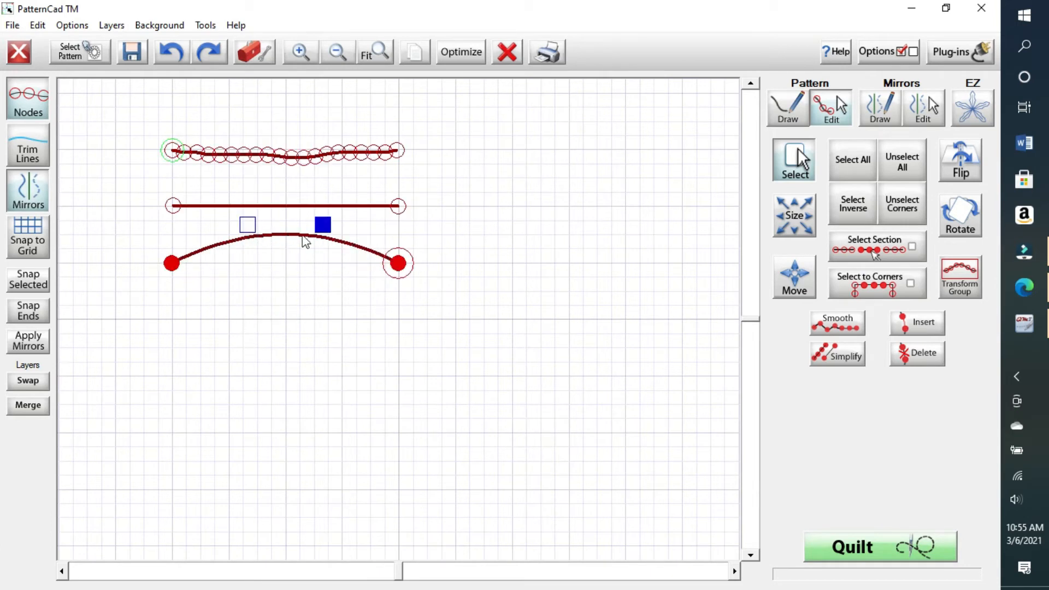
Step: Drag the bottom curve's control handles until it dips on the left and rises on the right
left_click_drag(325, 228, 315, 376)
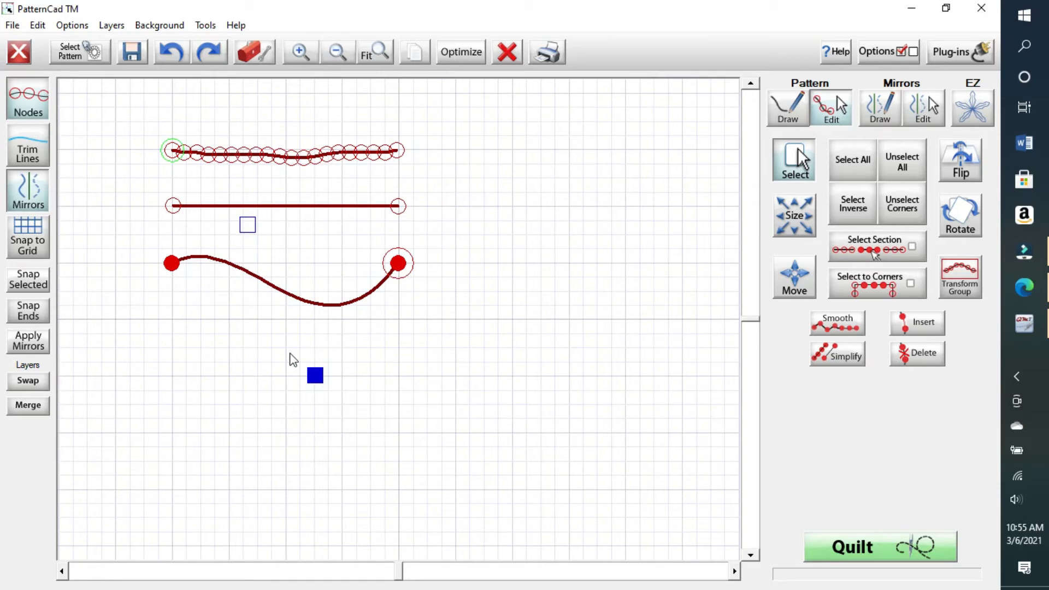
left_click_drag(293, 354, 348, 354)
left_click_drag(246, 227, 257, 174)
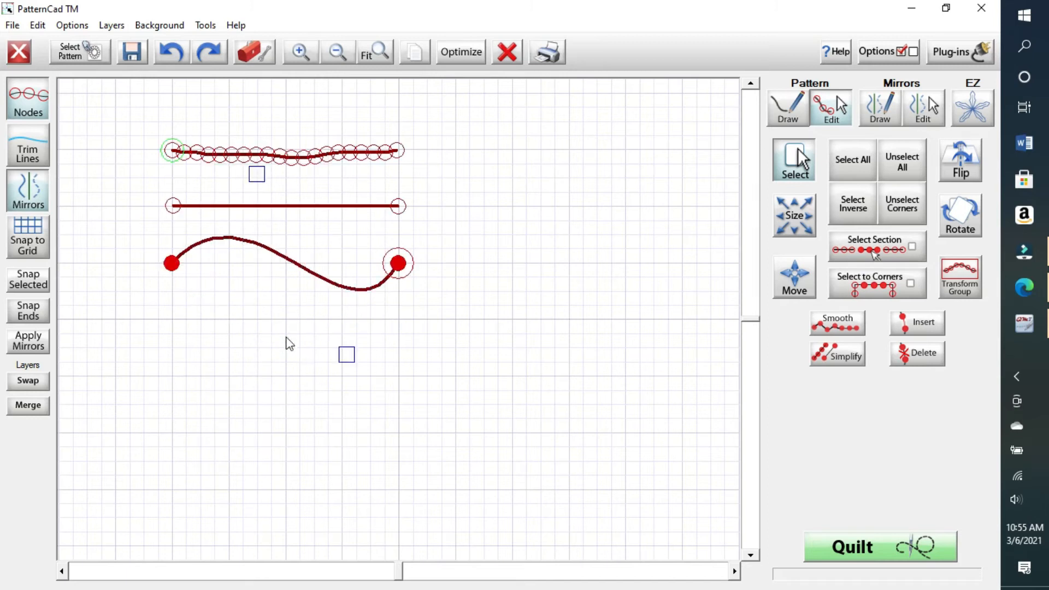
left_click_drag(354, 361, 337, 250)
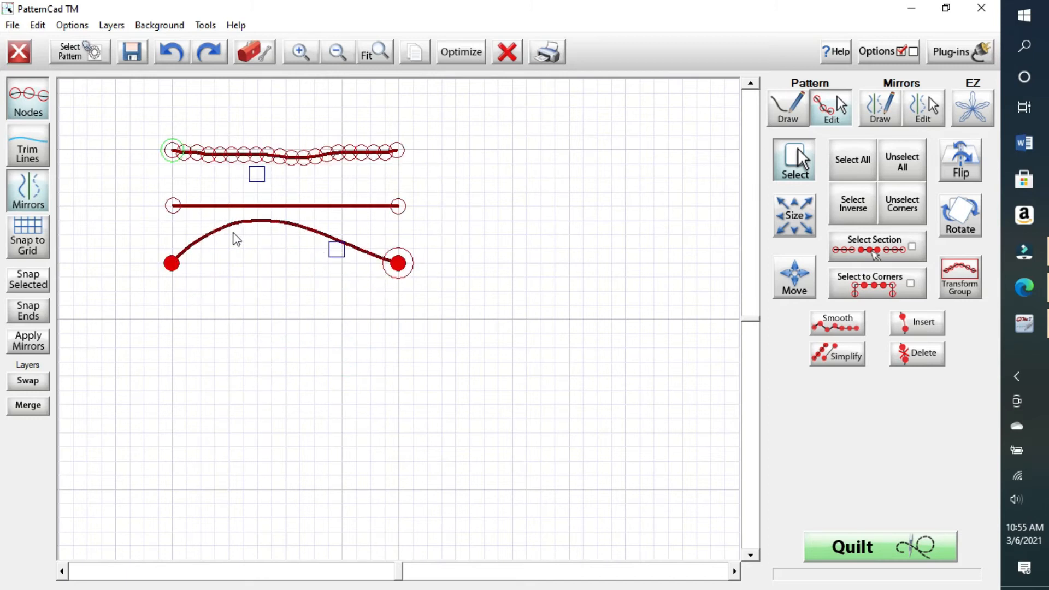
left_click(257, 182)
left_click_drag(253, 174, 253, 316)
left_click_drag(333, 251, 268, 202)
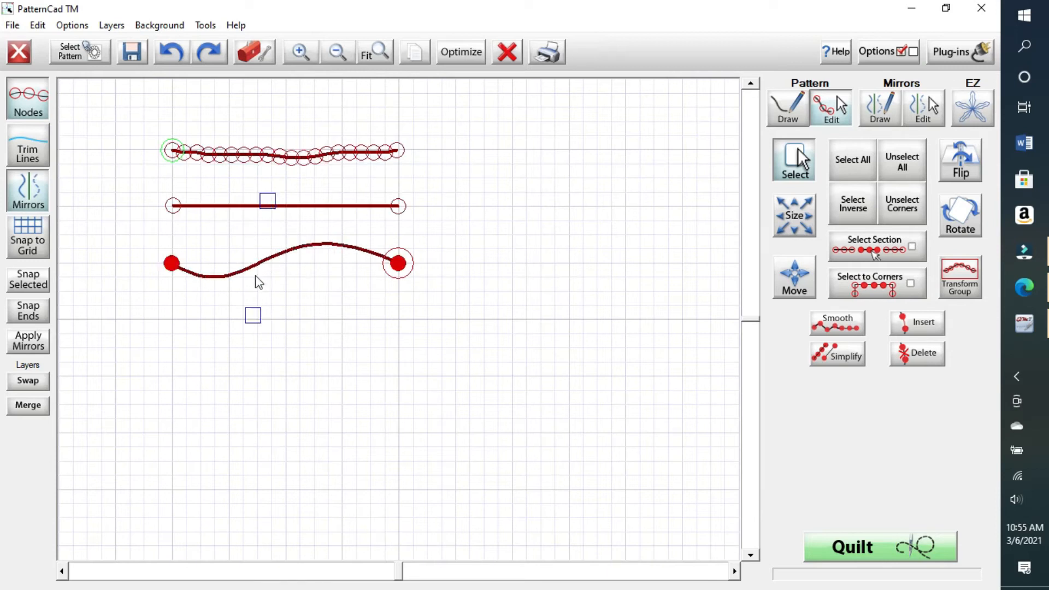
left_click_drag(259, 314, 292, 315)
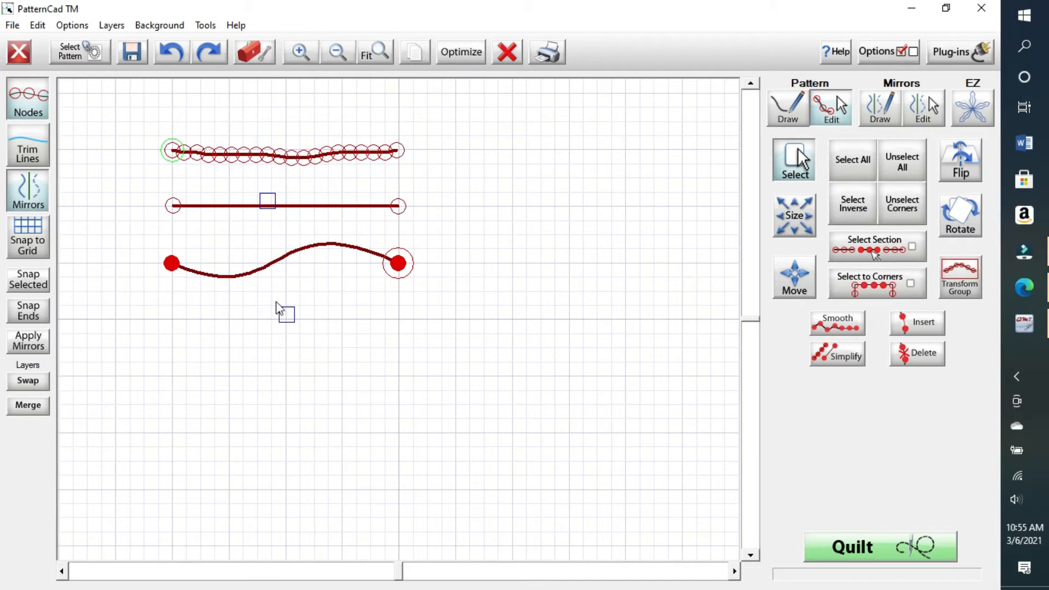
Step: Draw a fourth, nearly flat arc beneath the S-curve with the Arc tool
left_click(784, 115)
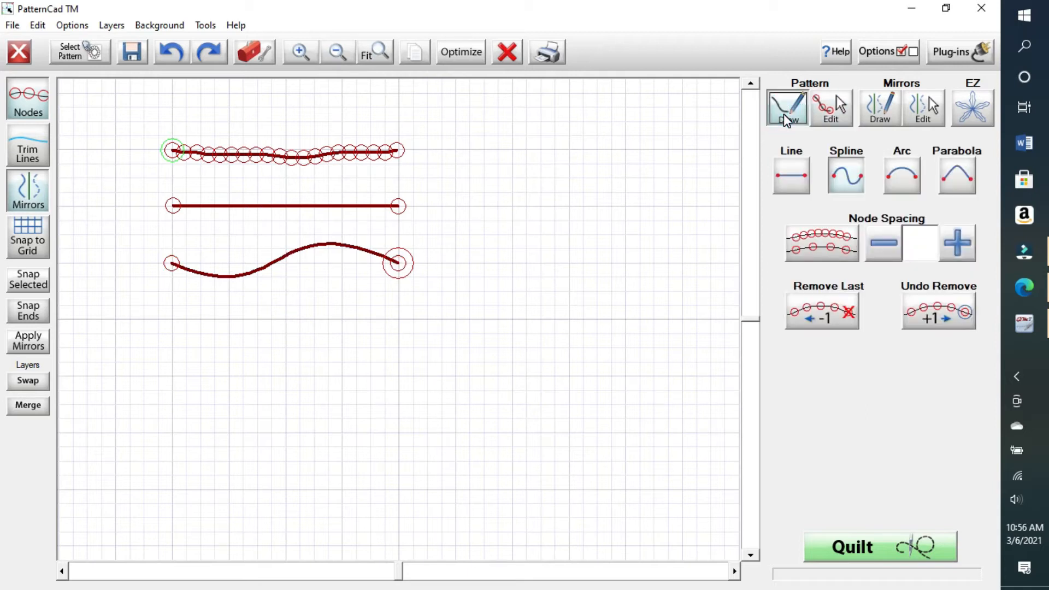
left_click(904, 179)
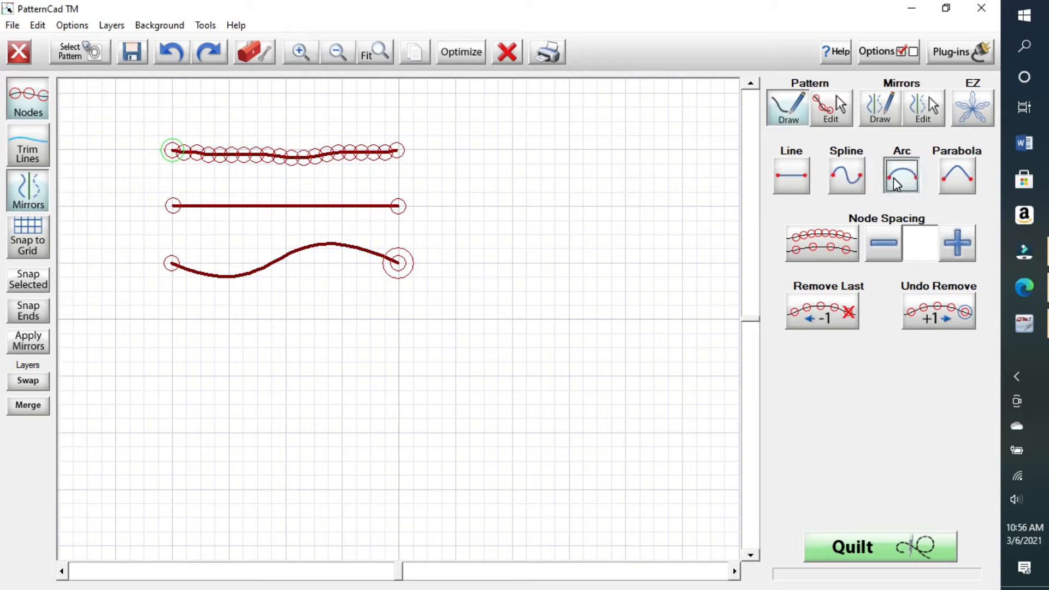
left_click(172, 320)
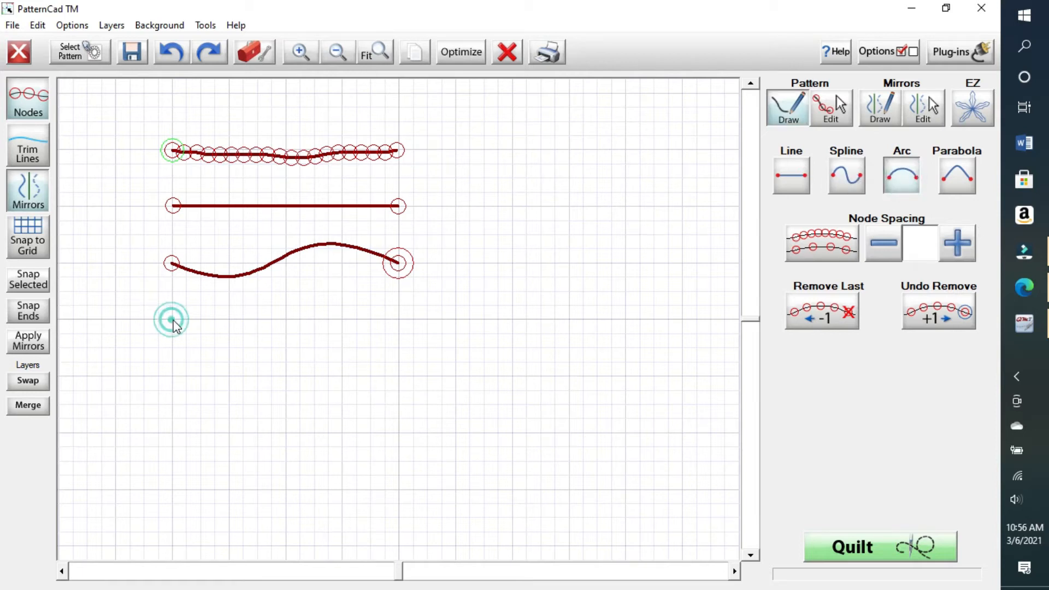
left_click(399, 319)
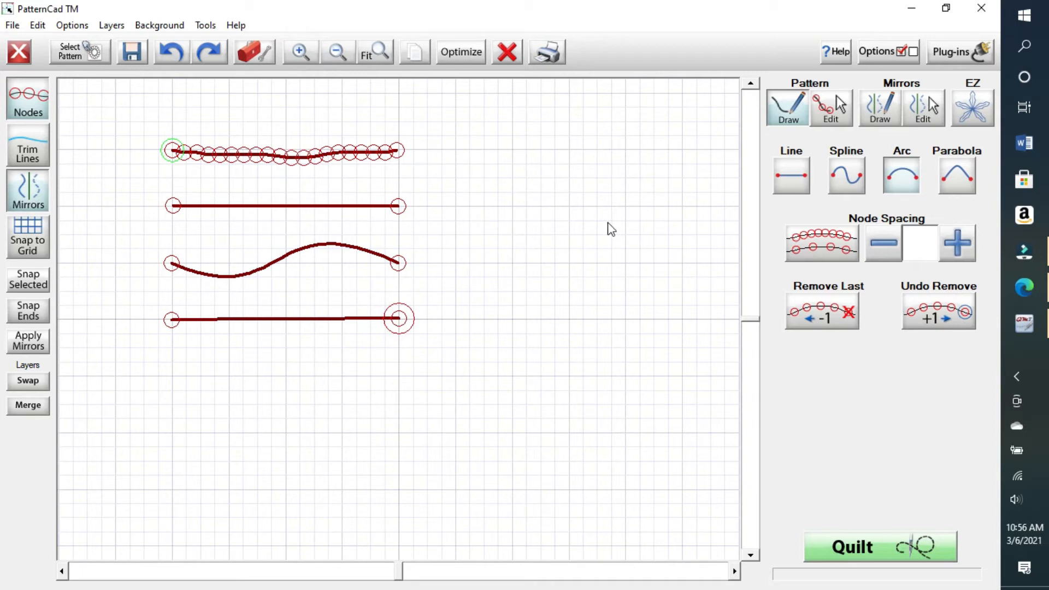
Step: Select the new bottom line's end nodes in Pattern Edit
left_click(826, 110)
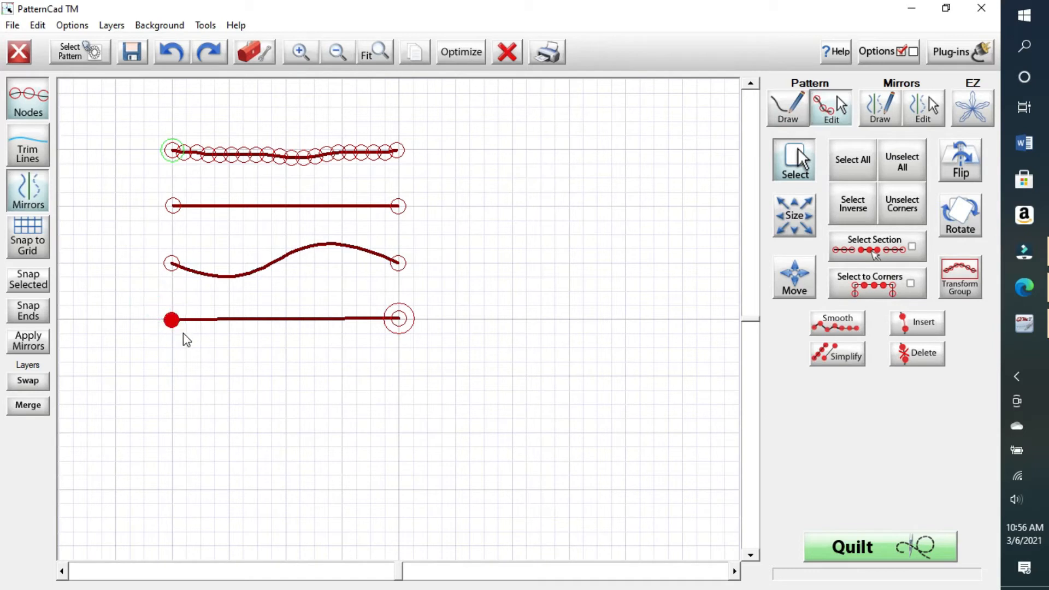
left_click(399, 318)
left_click_drag(433, 324, 436, 359)
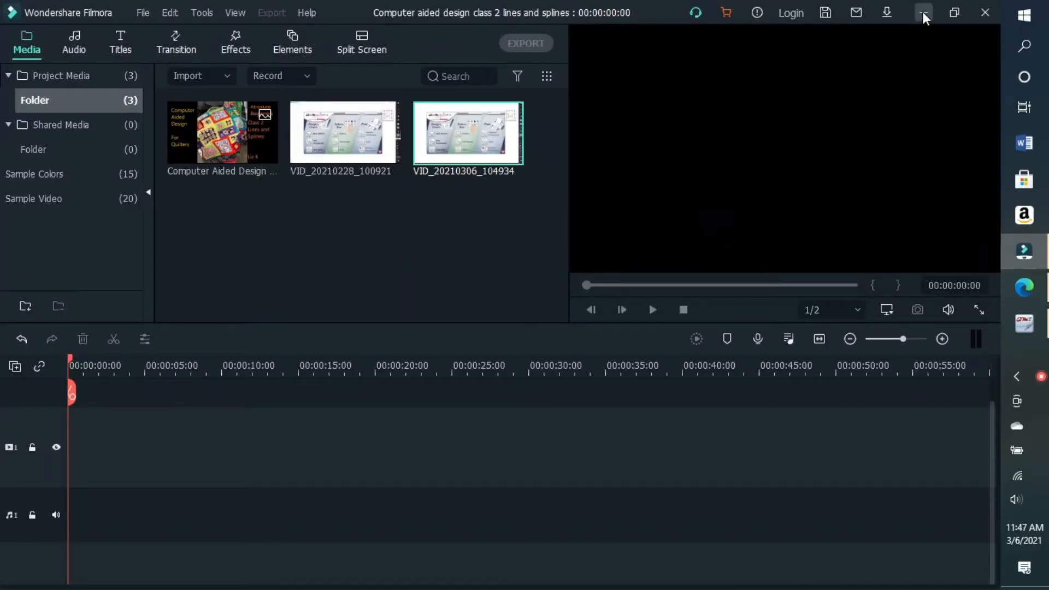
Step: Minimize the Wondershare Filmora window to get back to the PatternCad drawing
left_click(922, 12)
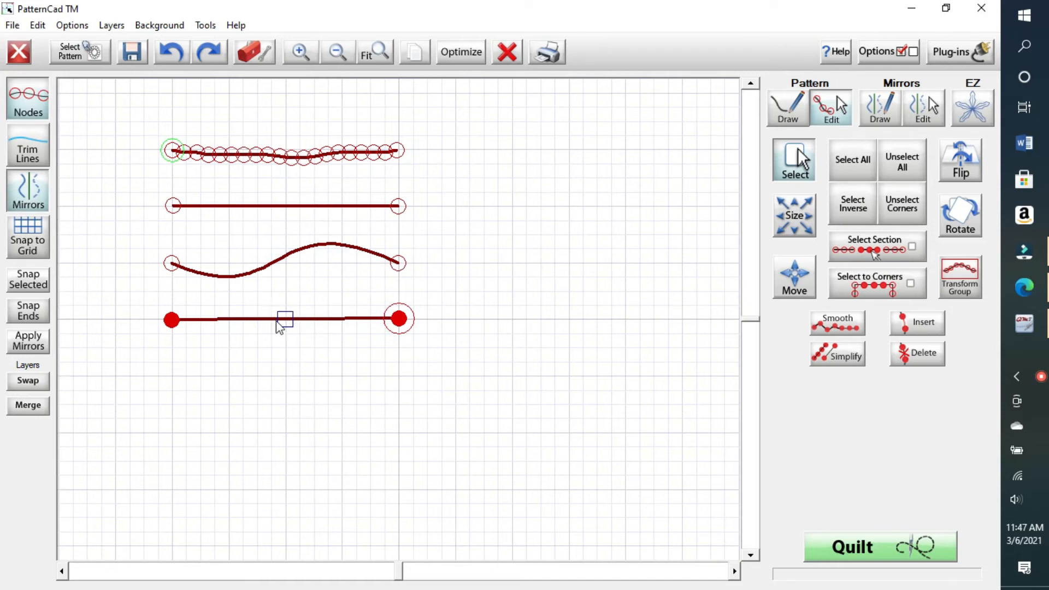
Step: Bend the fourth line so it bows gently downward using its centre handle
left_click(272, 303)
left_click_drag(306, 299, 319, 349)
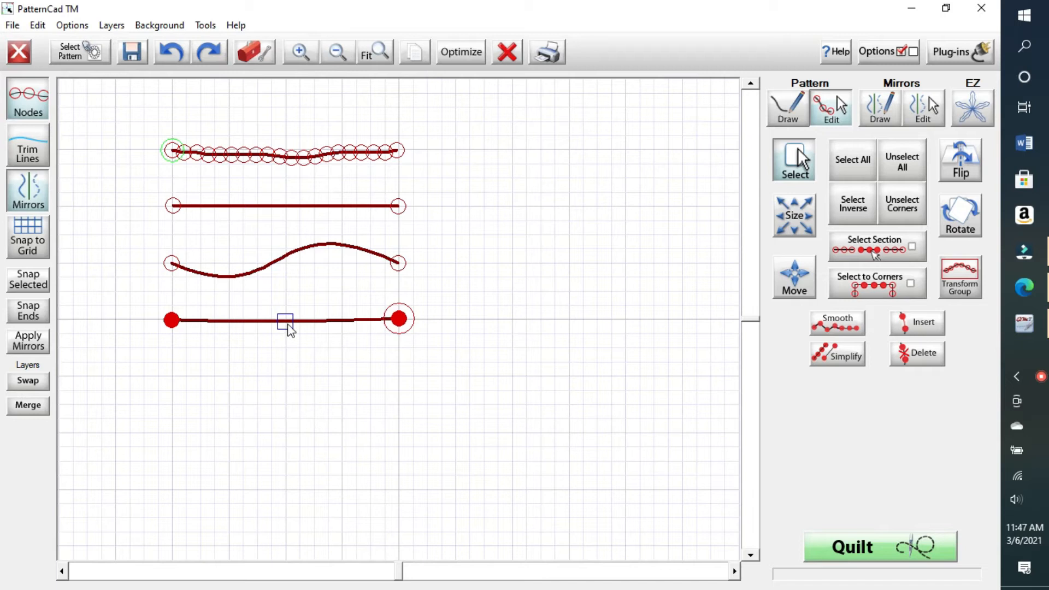
mouse_move(289, 324)
left_mouse_down()
mouse_move(292, 283)
mouse_move(267, 370)
mouse_move(280, 313)
mouse_move(298, 297)
mouse_move(286, 352)
mouse_move(305, 310)
mouse_move(305, 328)
left_mouse_up()
mouse_move(273, 302)
left_mouse_down()
mouse_move(304, 321)
mouse_move(319, 314)
mouse_move(267, 347)
mouse_move(271, 355)
left_mouse_up()
Step: Reshape the wavy third line into a deep downward U-shaped sag, then deselect all
mouse_move(142, 228)
left_mouse_down()
mouse_move(257, 227)
mouse_move(433, 262)
mouse_move(435, 289)
left_mouse_up()
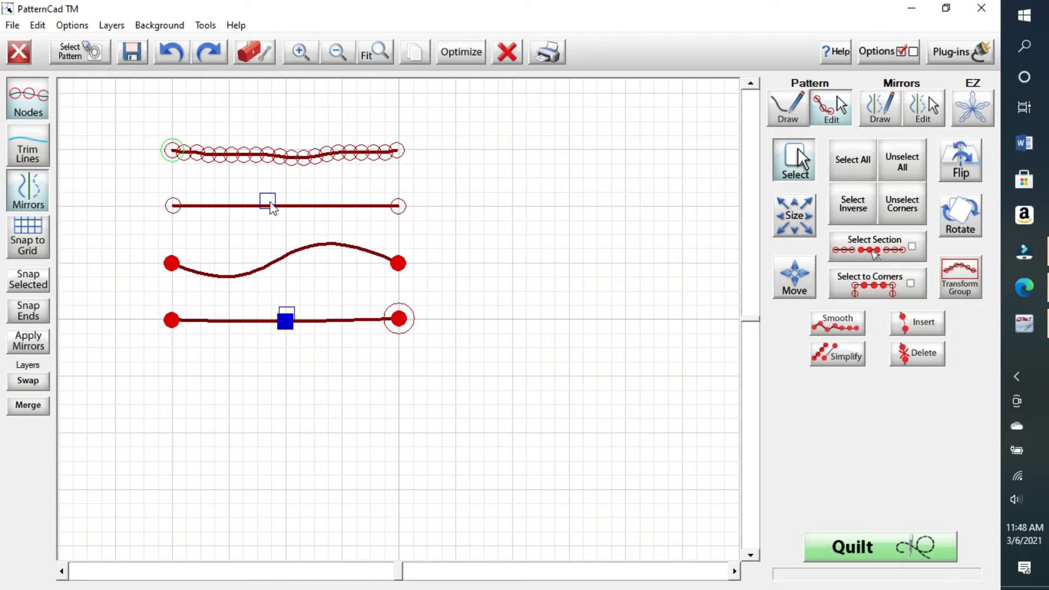
mouse_move(266, 203)
left_mouse_down()
mouse_move(233, 185)
mouse_move(263, 257)
mouse_move(276, 459)
mouse_move(275, 362)
mouse_move(285, 441)
mouse_move(293, 225)
mouse_move(262, 349)
mouse_move(275, 348)
left_mouse_up()
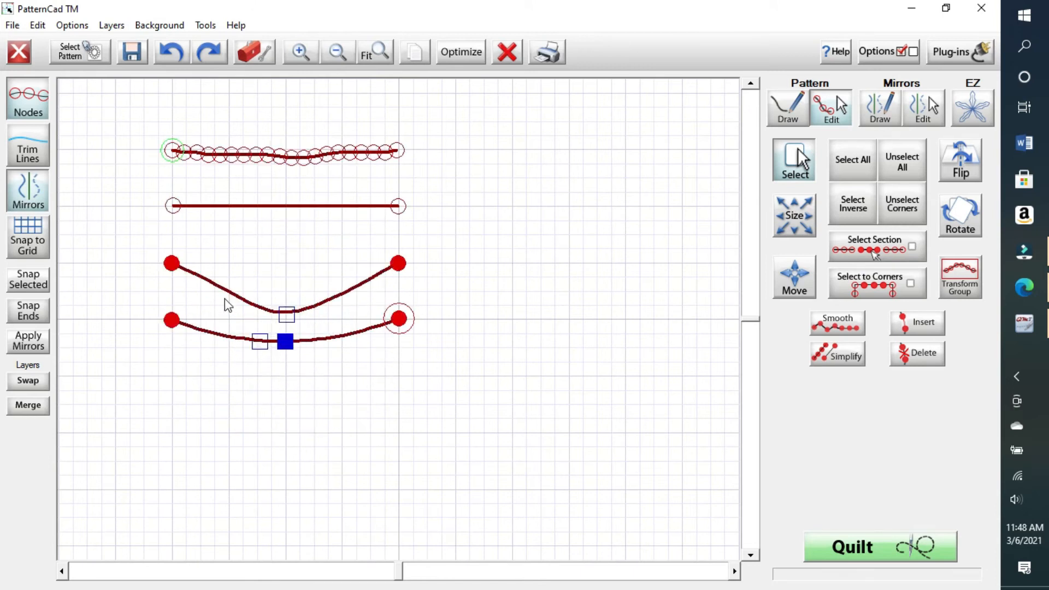
left_click(911, 166)
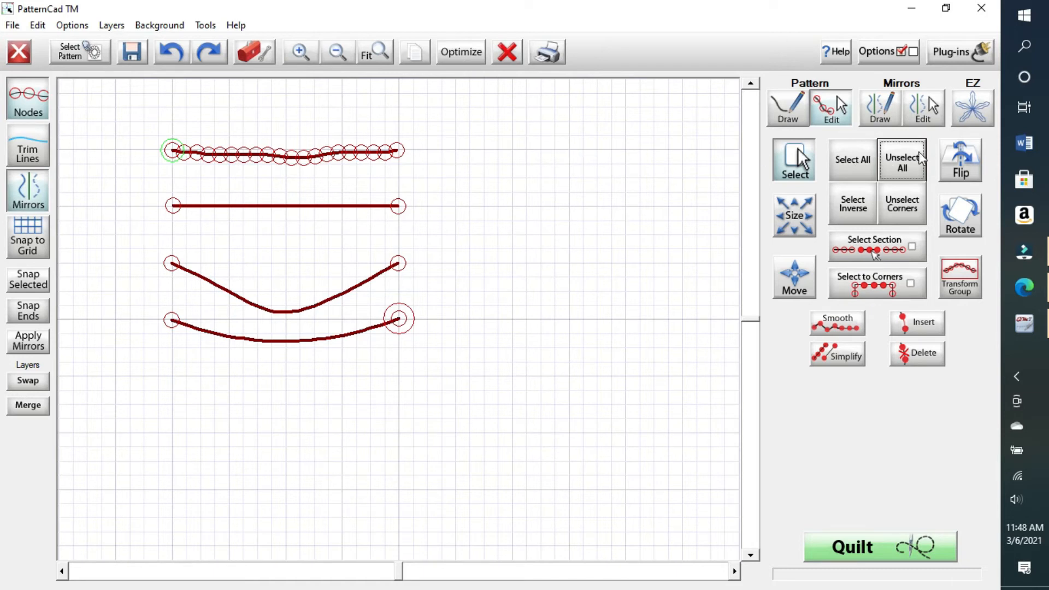
Step: Drag the fourth curve's centre handle down into a wide U below the third curve, then select all nodes
left_click(234, 256)
left_click(251, 269)
mouse_move(235, 327)
left_mouse_down()
mouse_move(307, 341)
mouse_move(309, 367)
left_mouse_up()
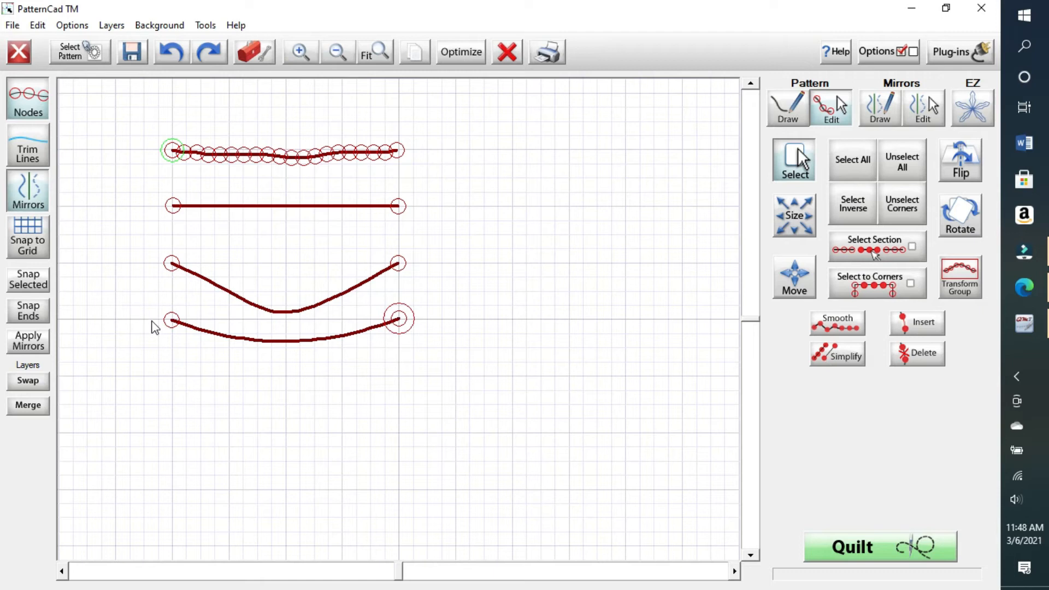
left_click_drag(135, 313, 443, 350)
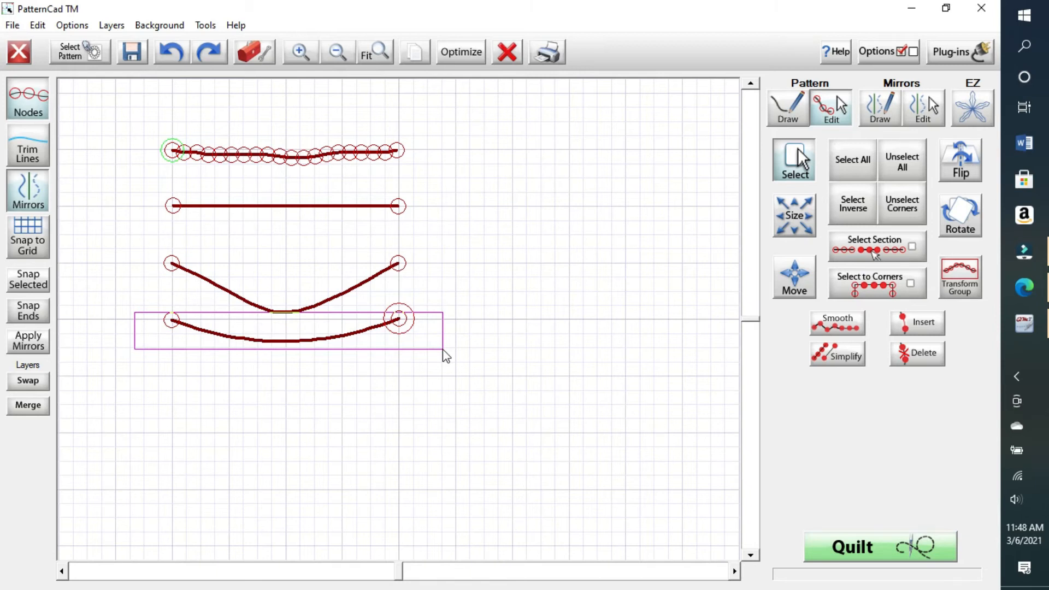
left_click_drag(444, 350, 442, 349)
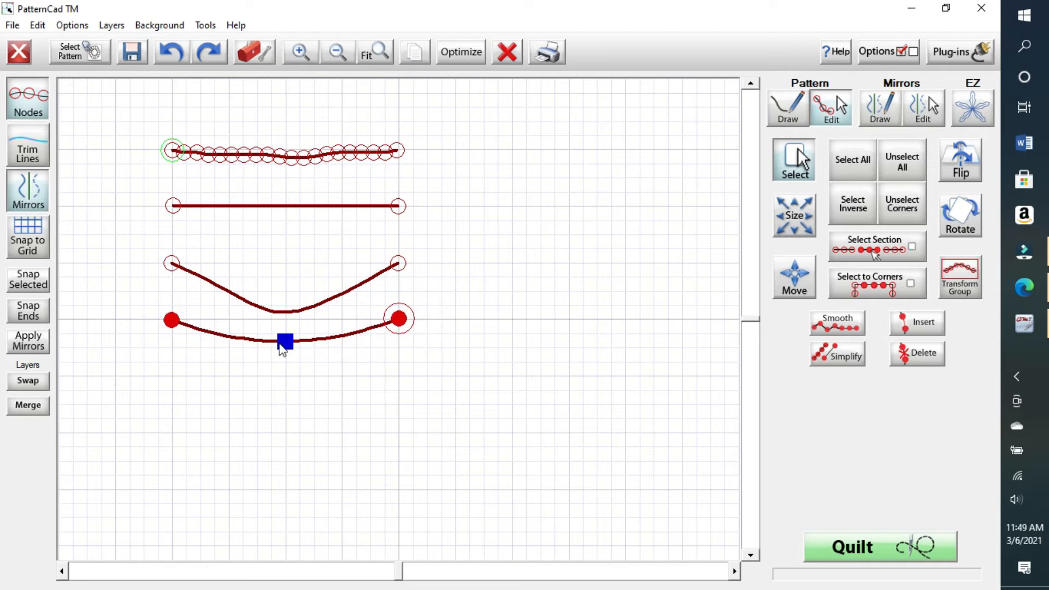
left_click_drag(281, 345, 342, 426)
left_click(332, 264)
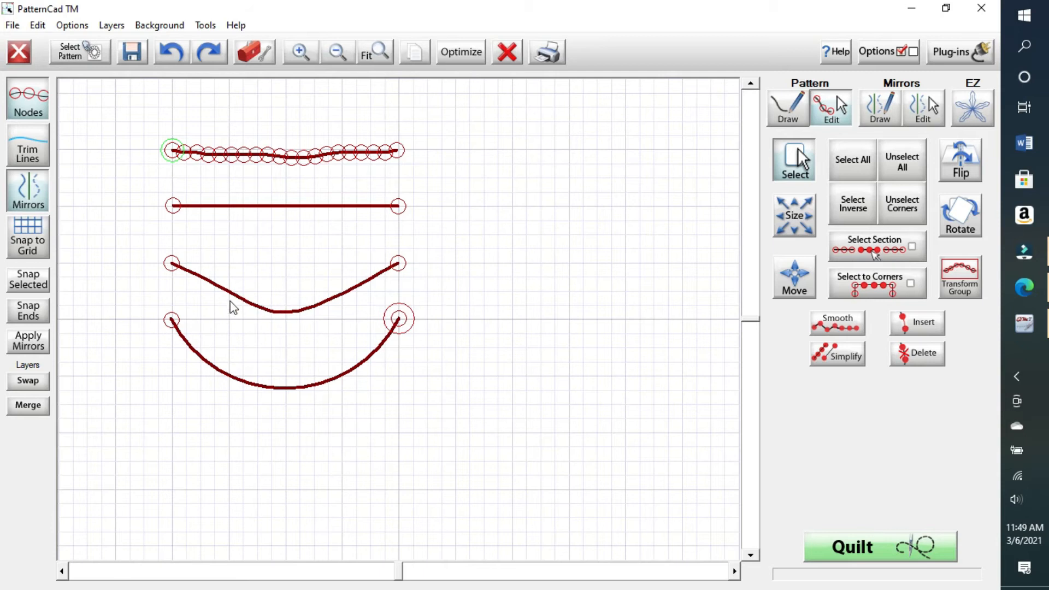
left_click_drag(145, 253, 431, 285)
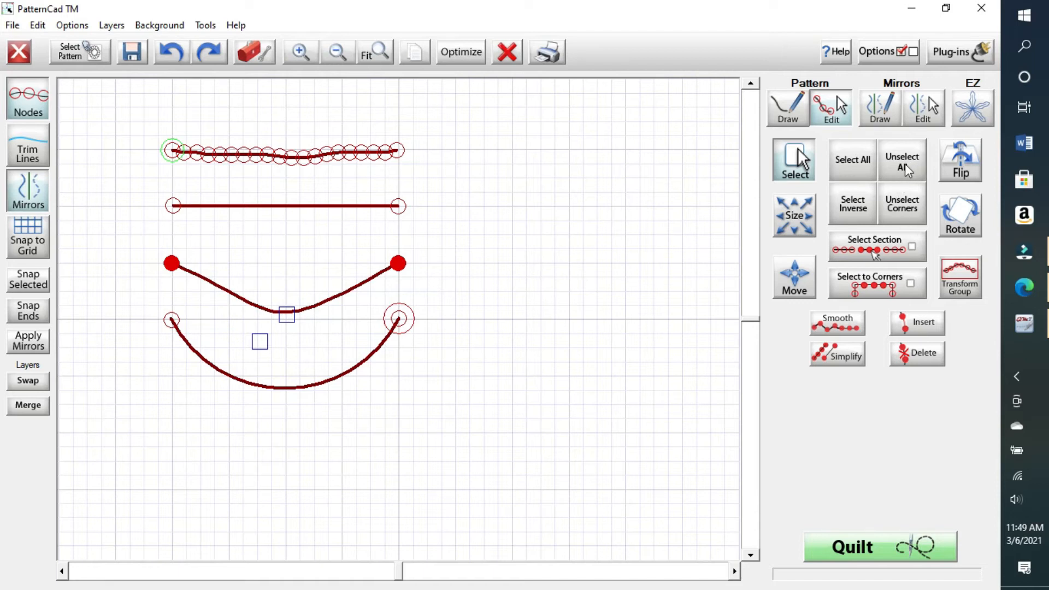
left_click(850, 166)
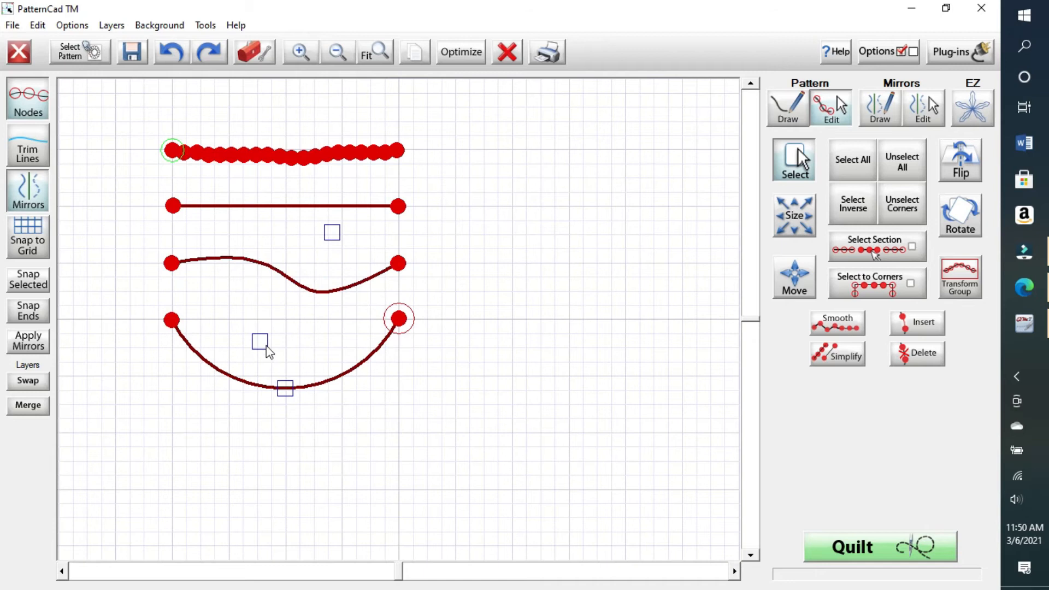
Step: Drag the third curve's control handles to form an S: flat left, hump, then sloping down right
left_click_drag(266, 345, 201, 221)
left_click_drag(332, 235, 340, 293)
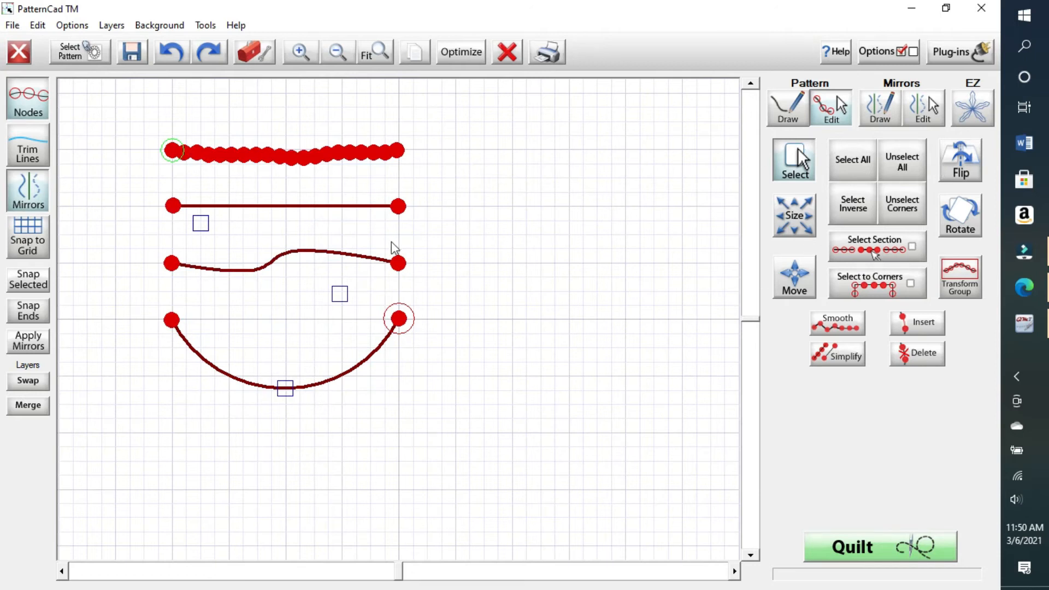
Step: Draw a fifth parabola line below the U curve and undo an extra slanted line
left_click(786, 104)
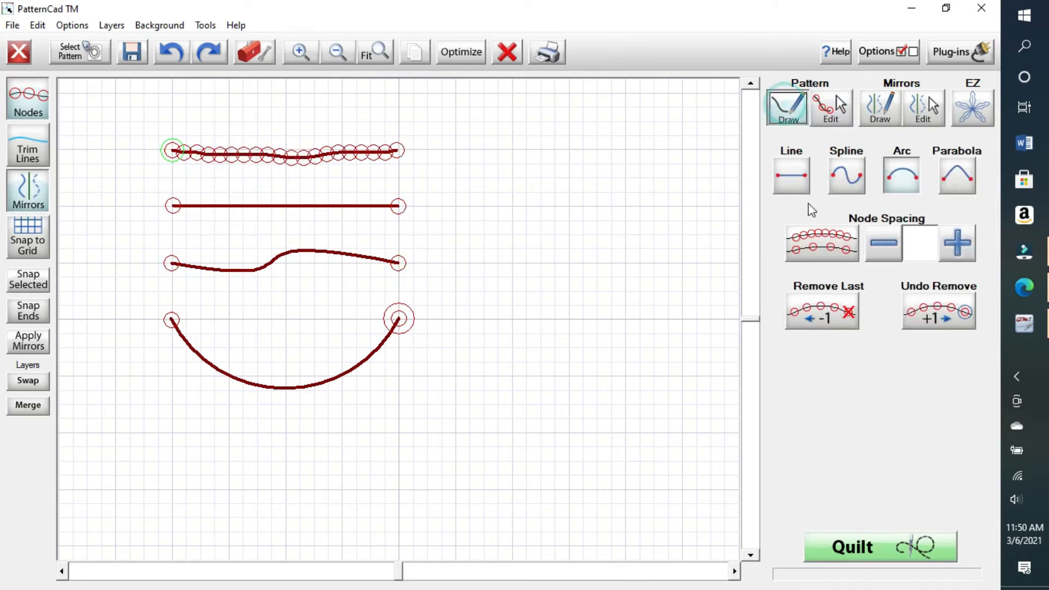
left_click(965, 180)
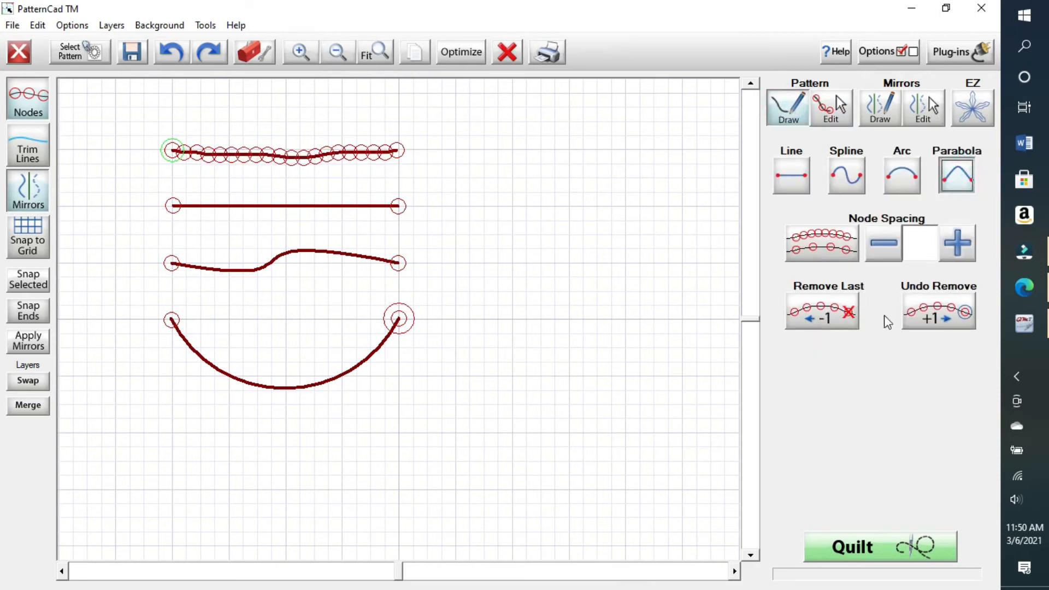
left_click(171, 435)
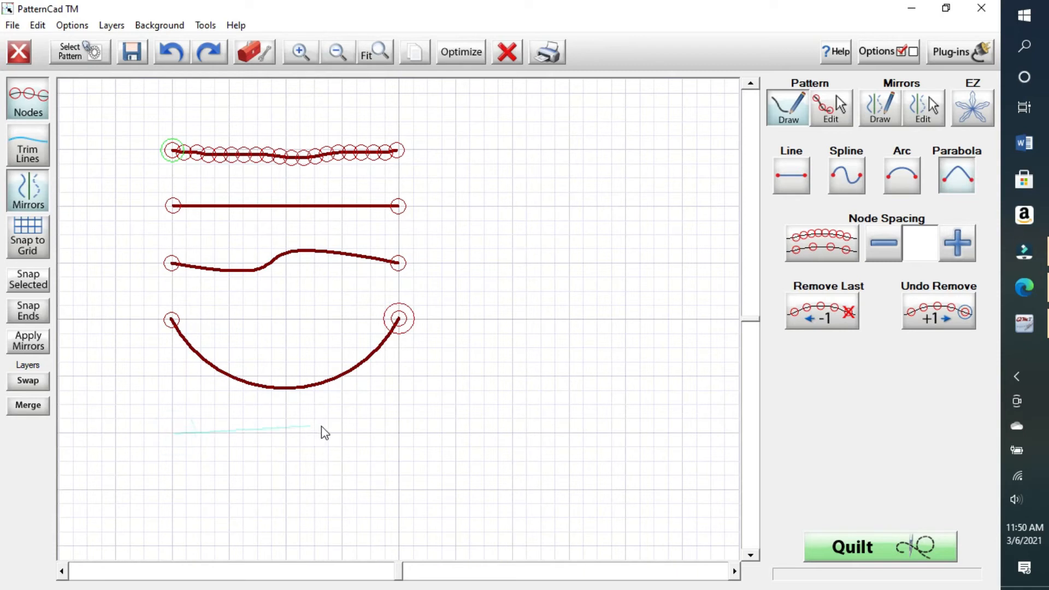
left_click(399, 434)
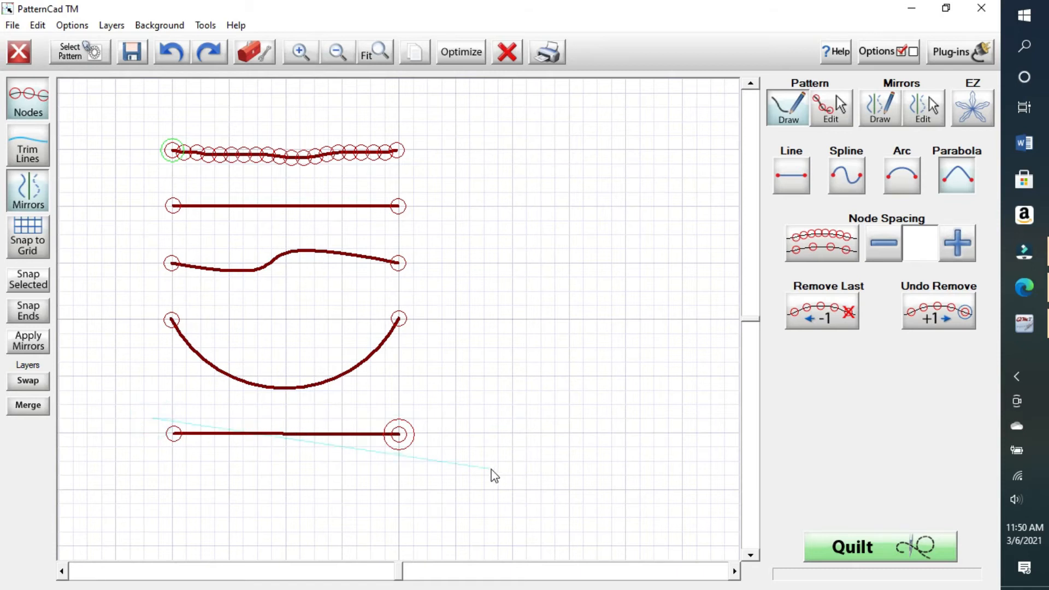
left_click(436, 414)
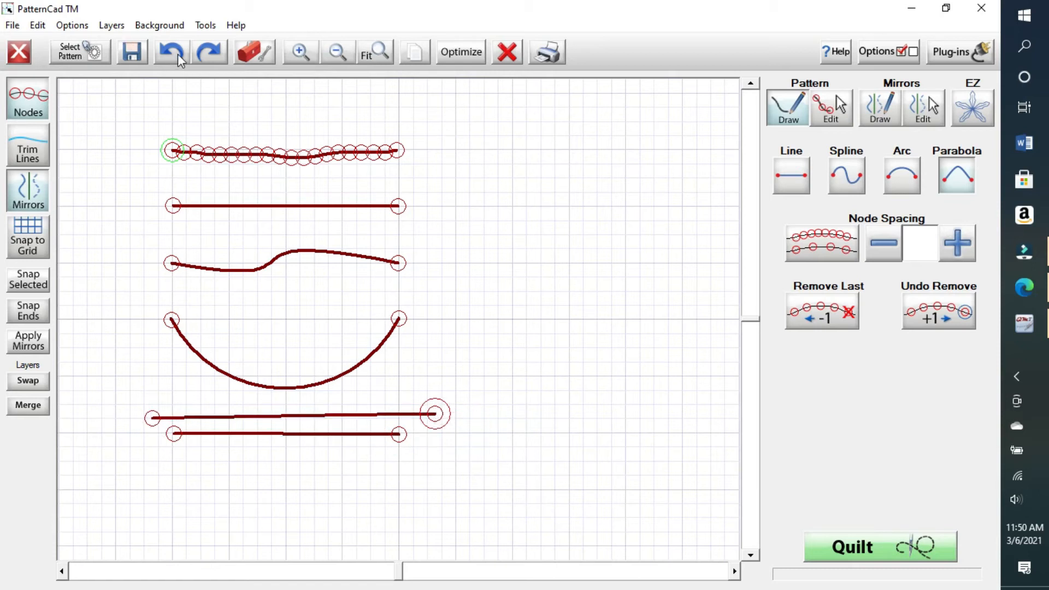
left_click(173, 54)
Step: Bend the bottom line into a swoosh dipping near its left end, then select all nodes
left_click(832, 108)
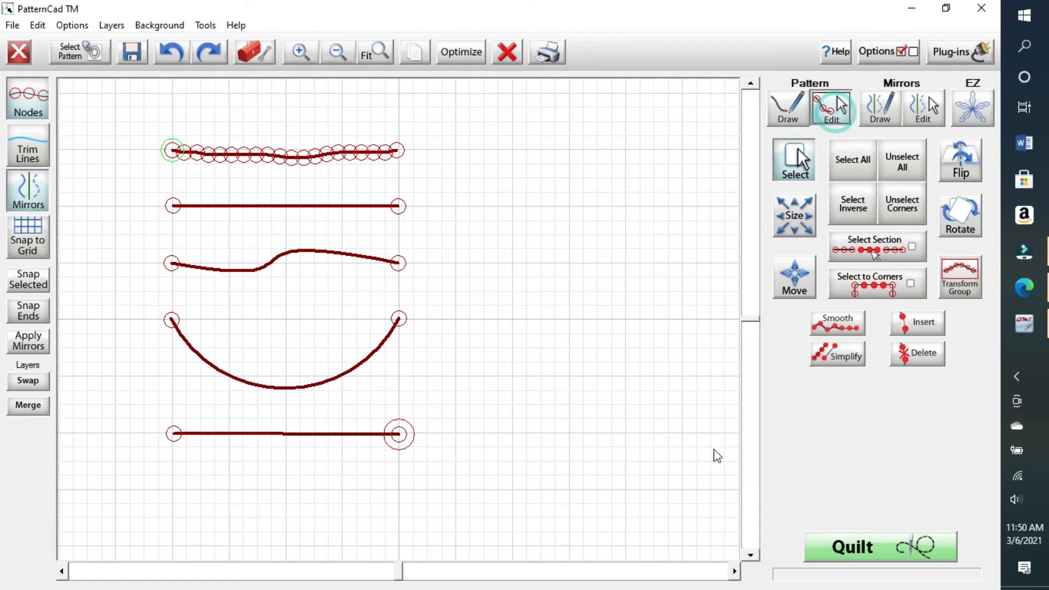
left_click_drag(135, 413, 475, 483)
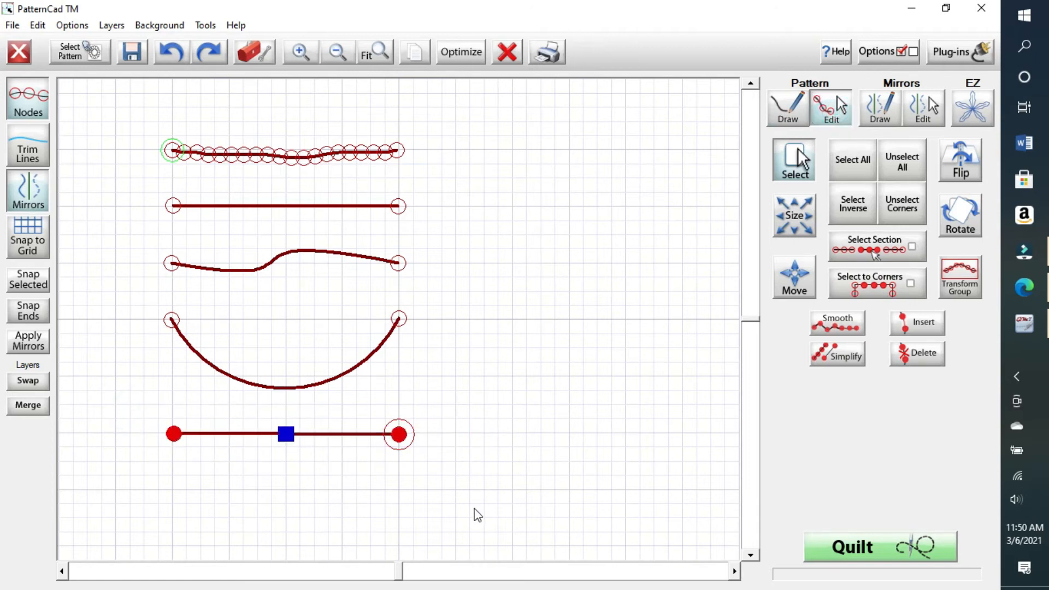
left_click_drag(272, 421, 304, 460)
left_click_drag(288, 436, 282, 545)
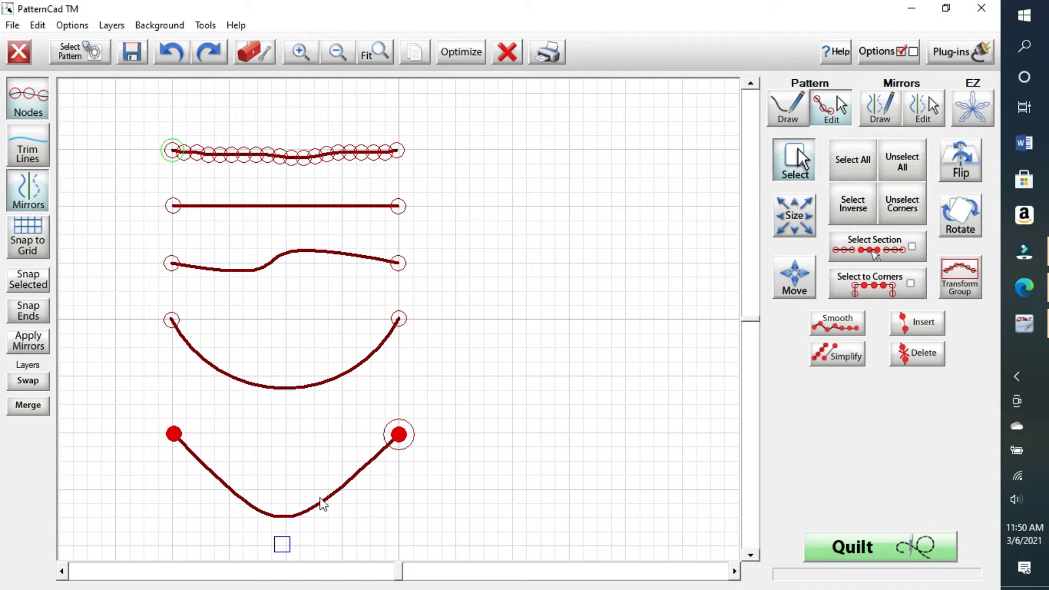
left_click(281, 545)
left_click_drag(257, 547, 224, 504)
left_click_drag(227, 509, 224, 506)
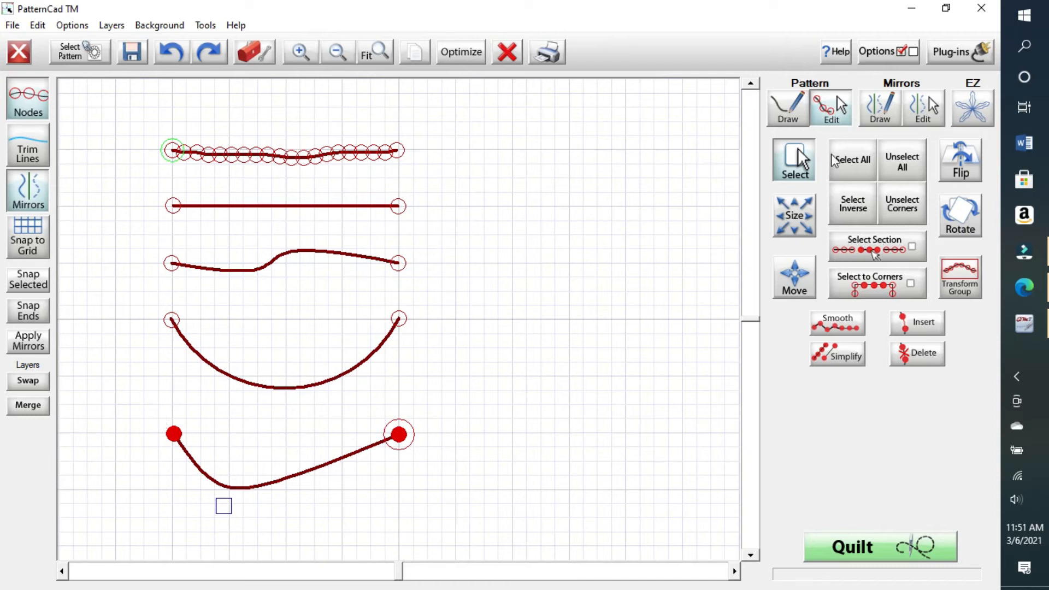
left_click(858, 171)
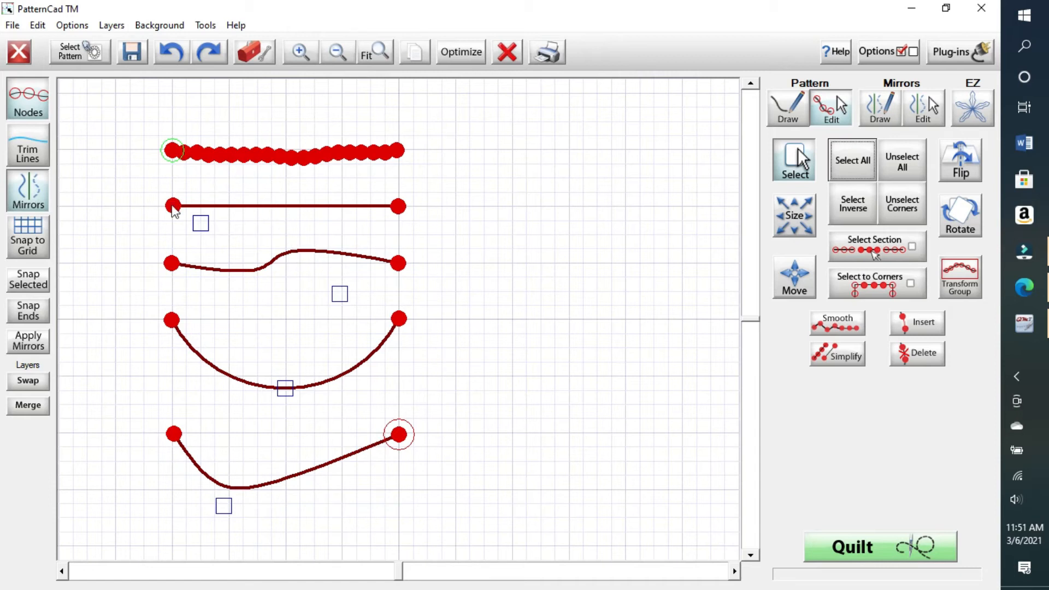
Step: Open the Optimization view showing the five curves linked by cyan connectors
left_click(476, 52)
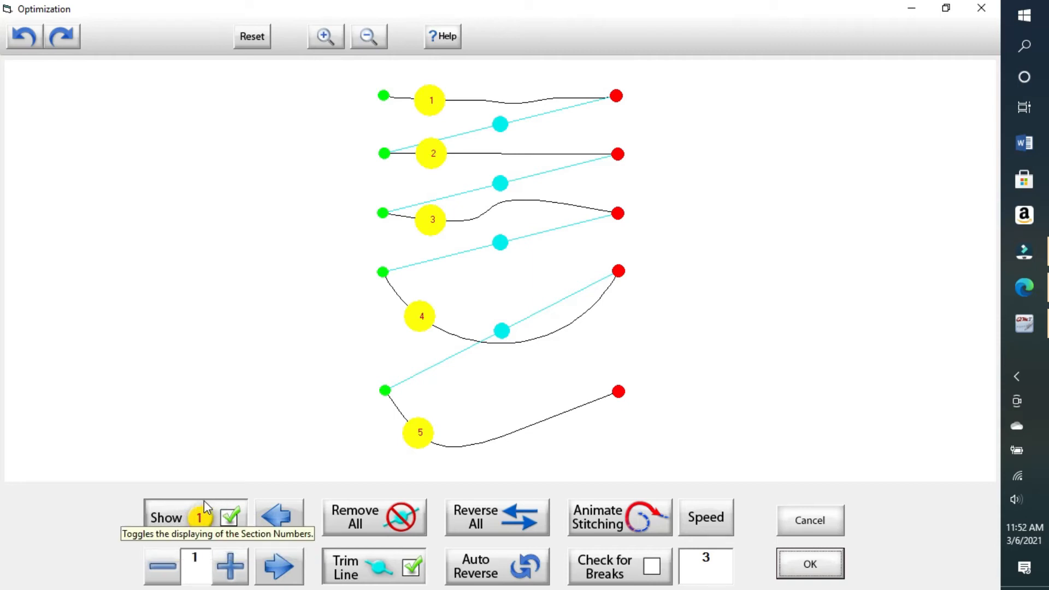
Step: Show line numbers and endpoints, and make the bottom curve first in the stitching order
left_click(229, 518)
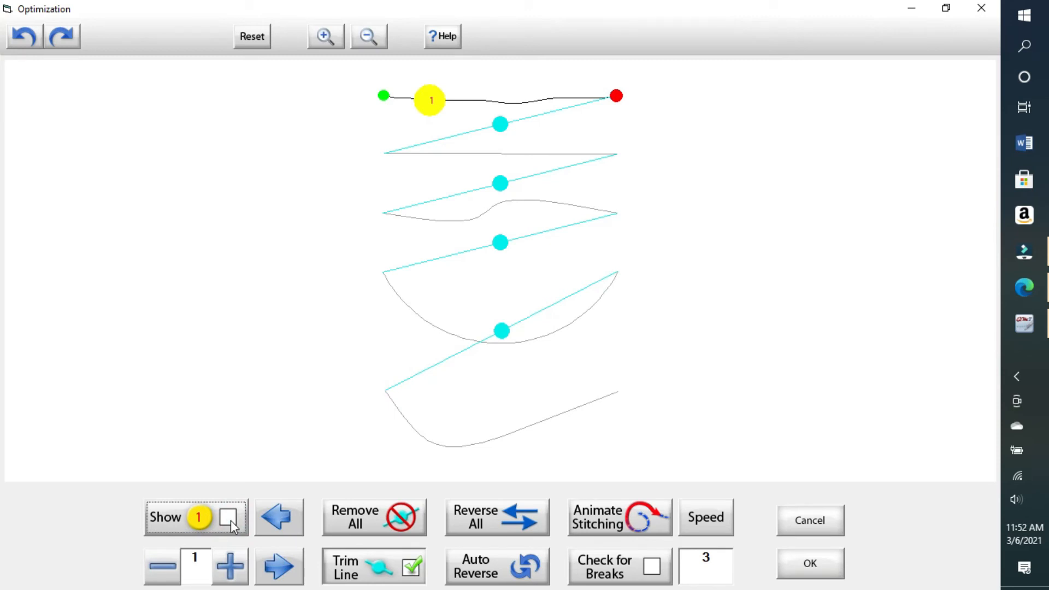
left_click(229, 519)
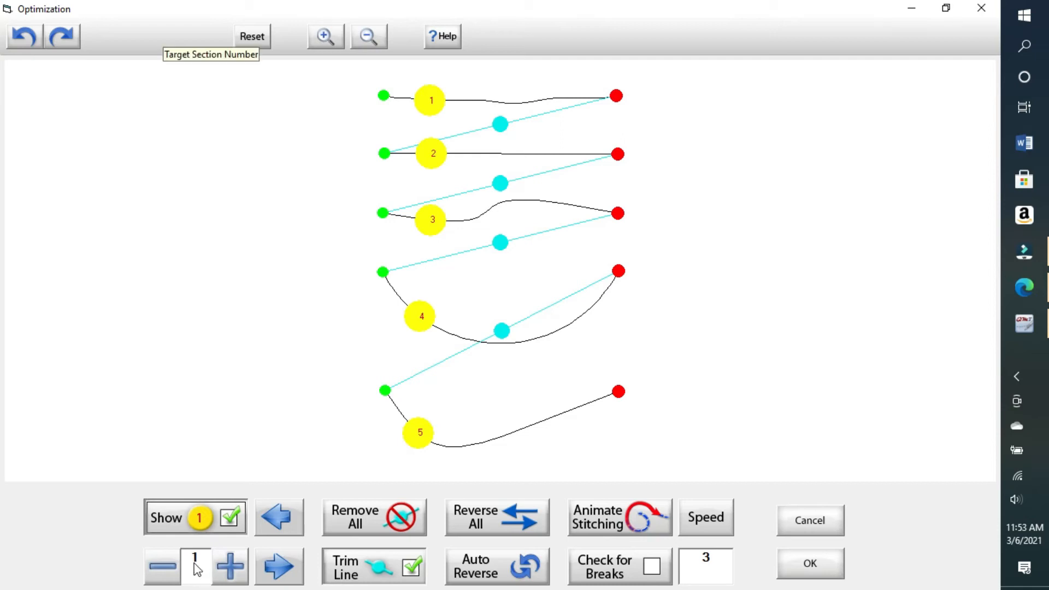
left_click(422, 437)
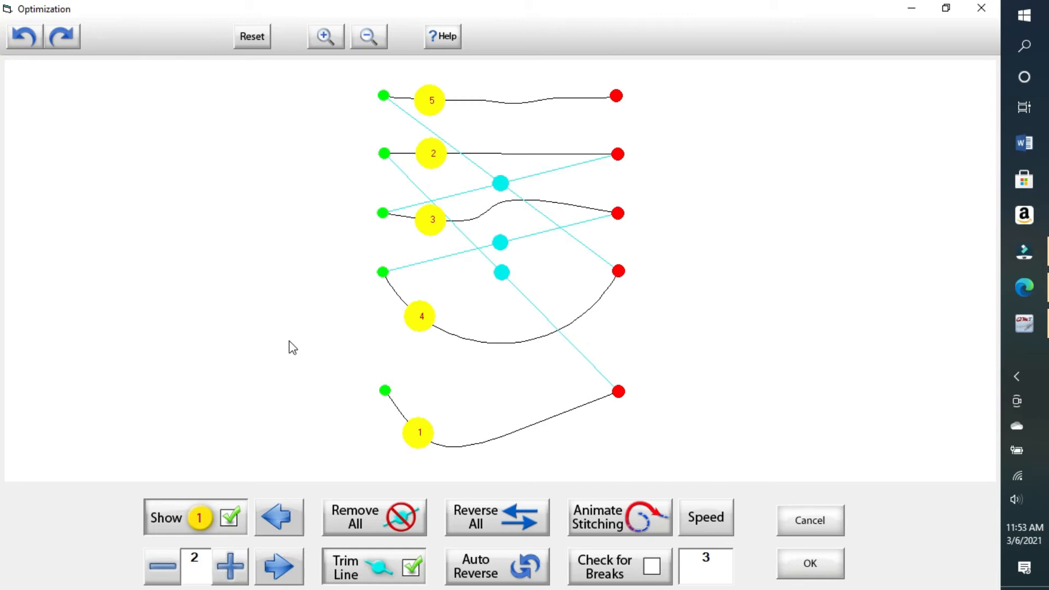
Step: Make the bowl curve second and reverse the bottom line to run right to left
left_click(422, 318)
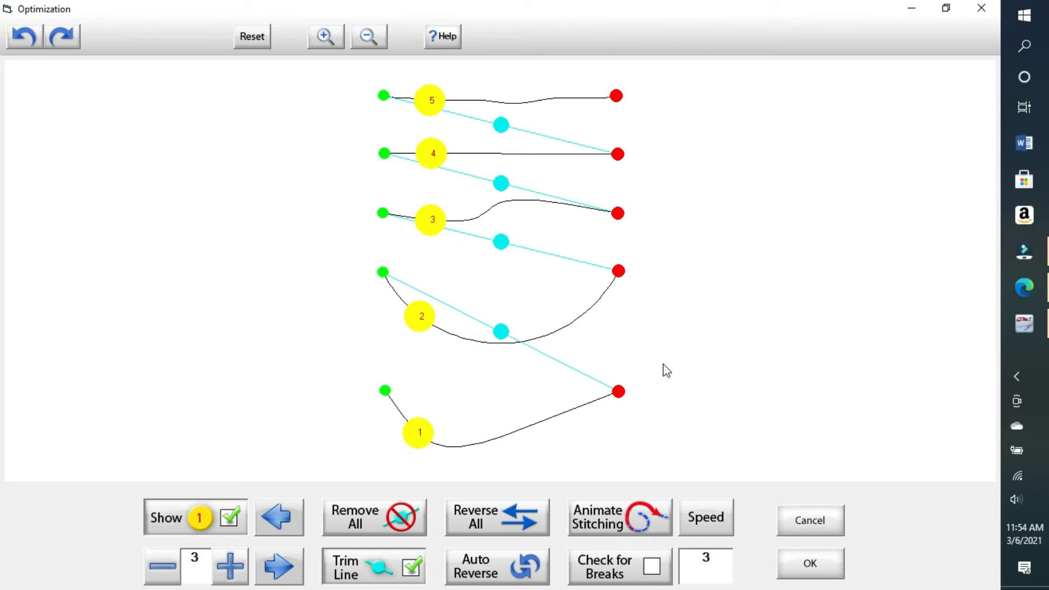
left_click(385, 390)
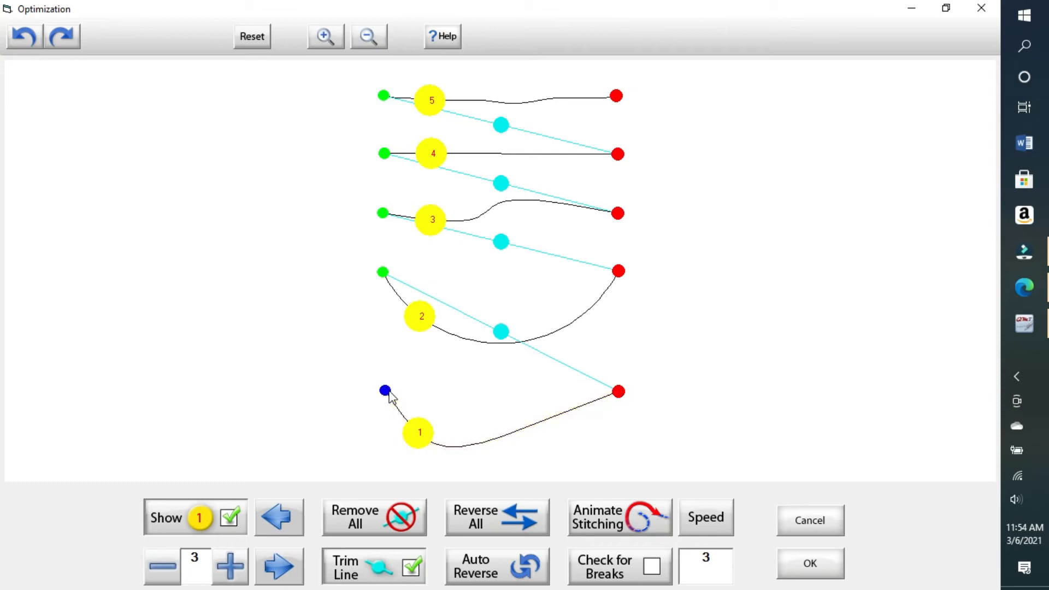
left_click(505, 442)
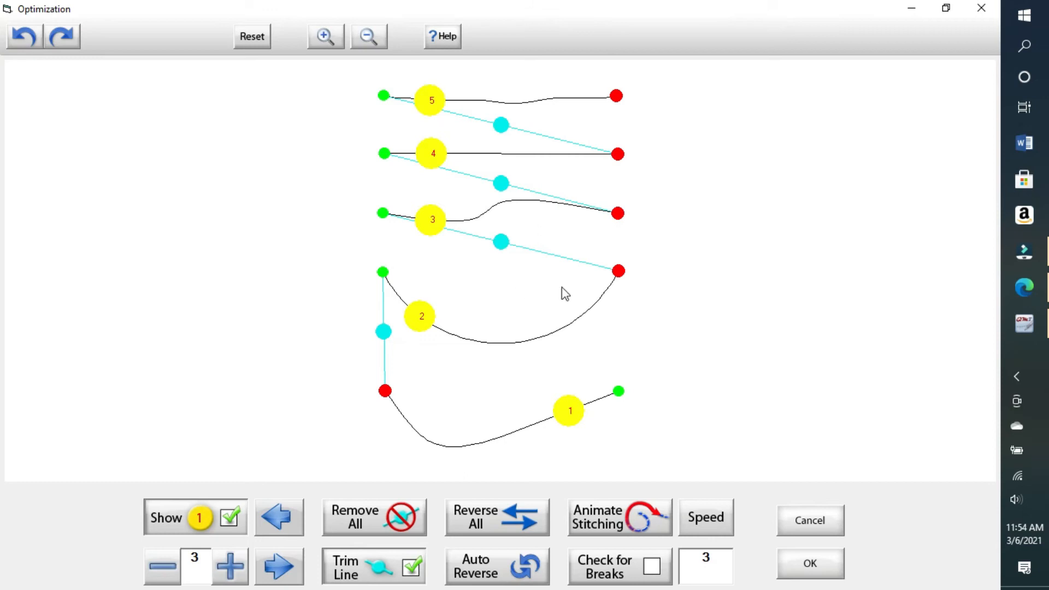
Step: Undo an accidental jump removal, then reverse line 3 to start at its right end
left_click(501, 242)
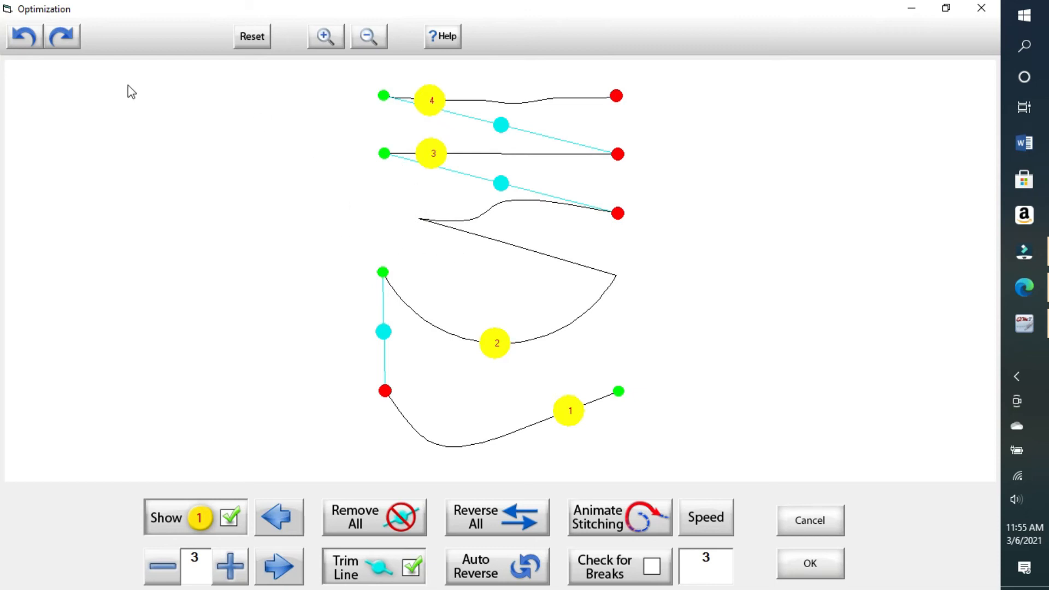
left_click(25, 39)
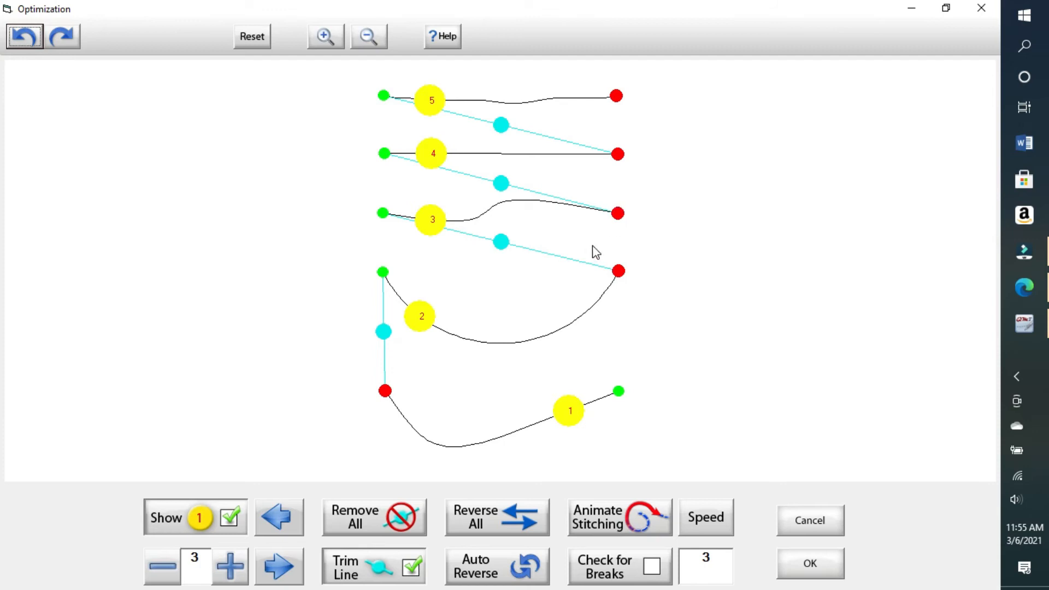
left_click(509, 210)
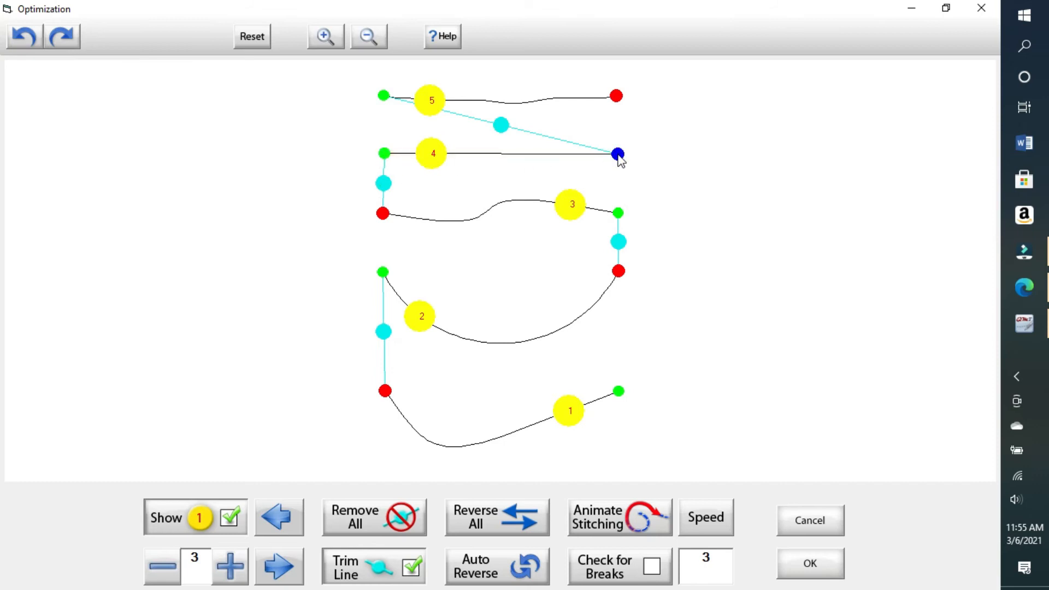
Step: Reverse top line 5 and remove all jump connectors, bringing up the connect-first-and-last-points prompt
left_click(544, 101)
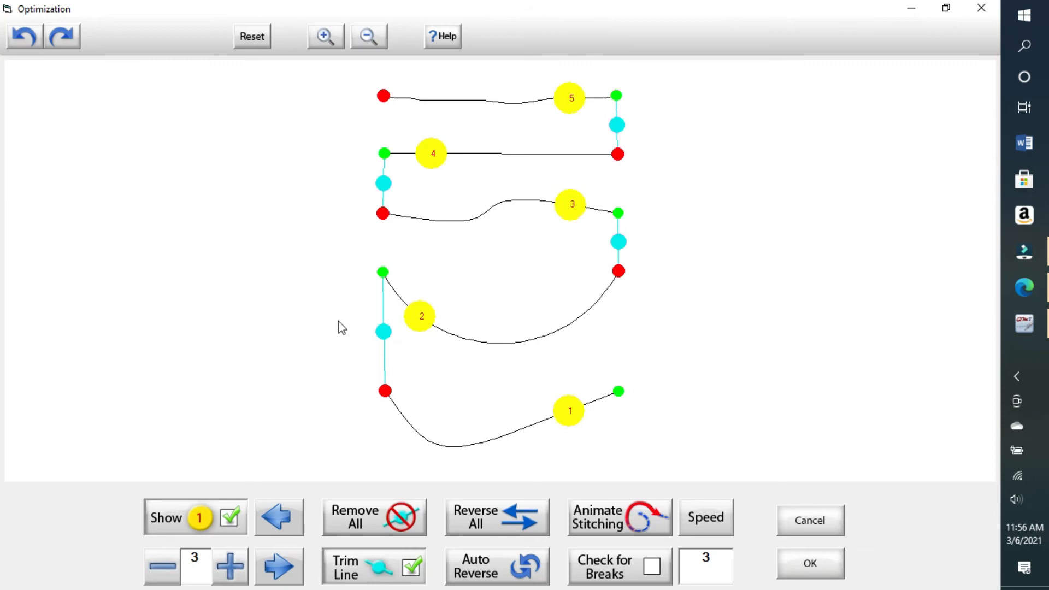
left_click(382, 213)
left_click(402, 523)
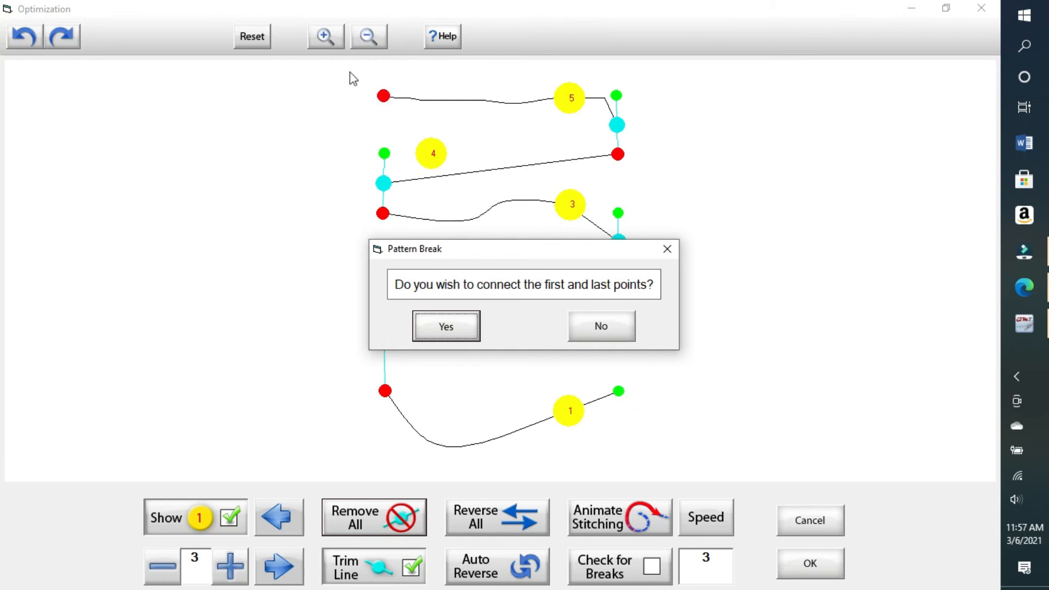
Step: Decline connecting first and last points, then undo the join to restore five separate lines
left_click(604, 325)
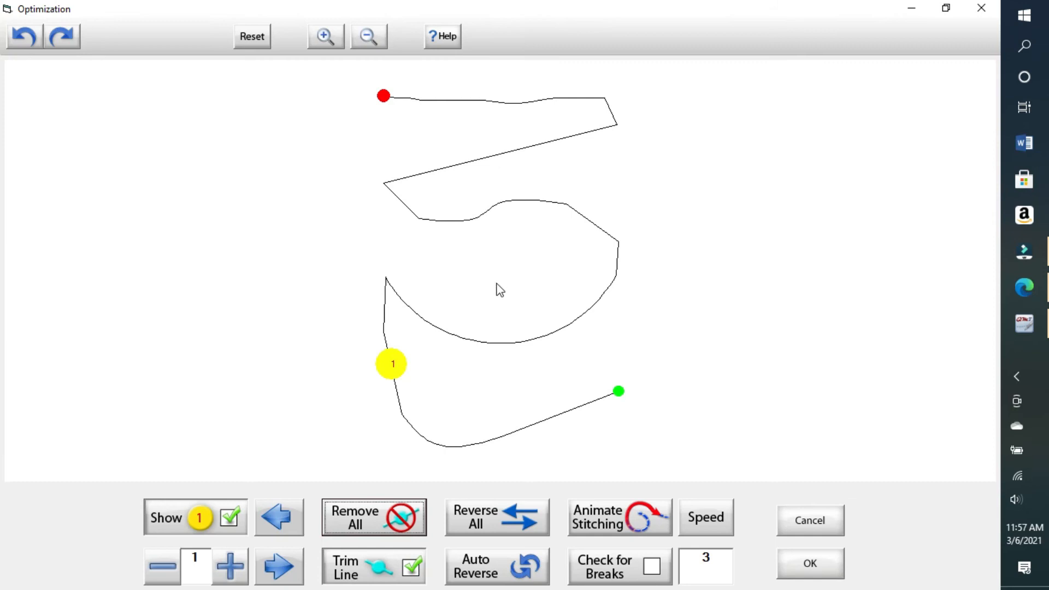
left_click(27, 39)
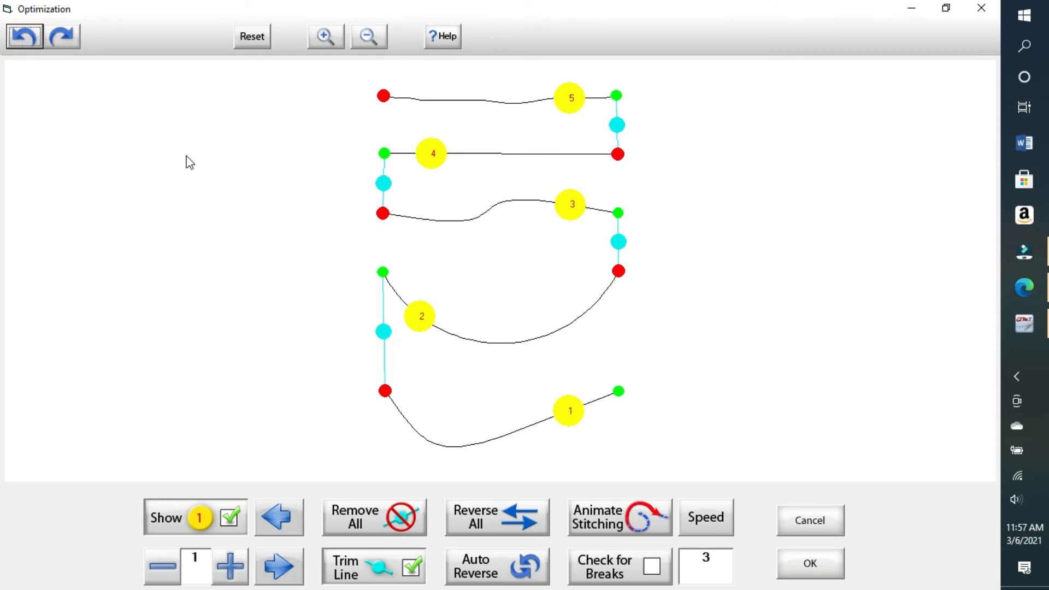
left_click(384, 332)
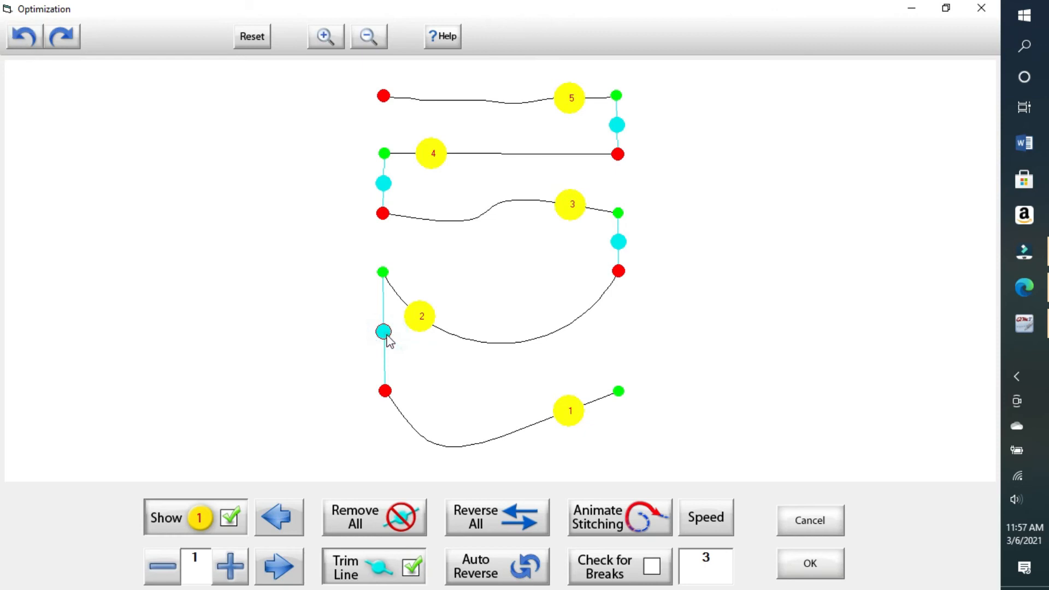
left_click(618, 242)
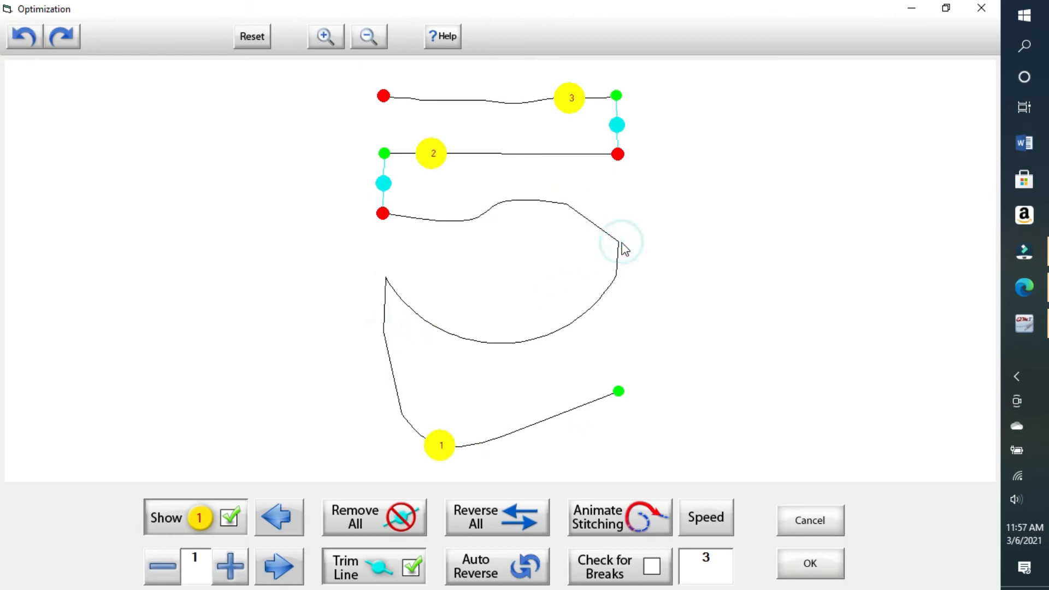
left_click(384, 183)
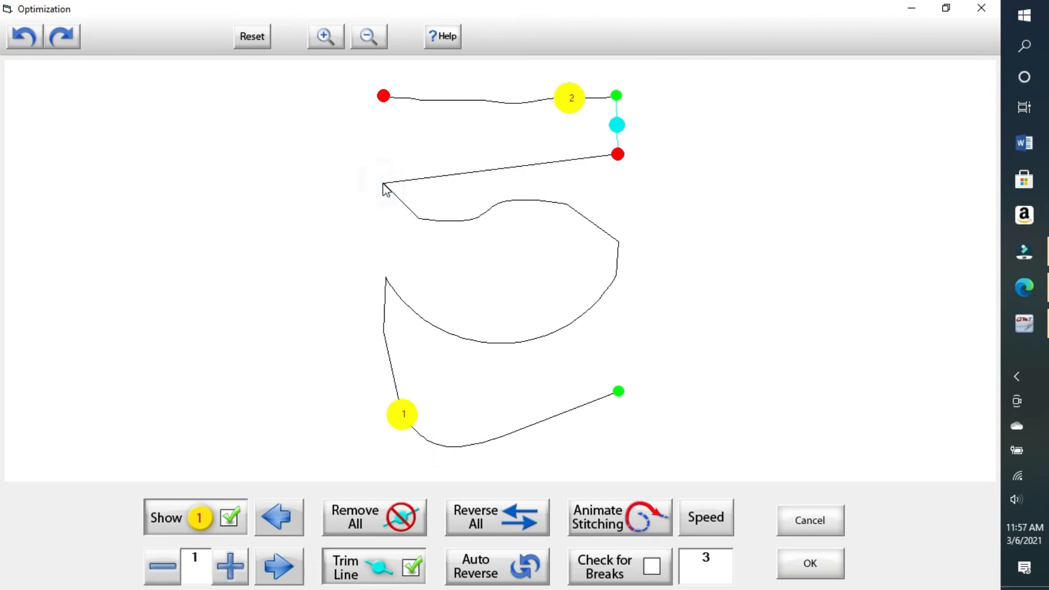
left_click(615, 125)
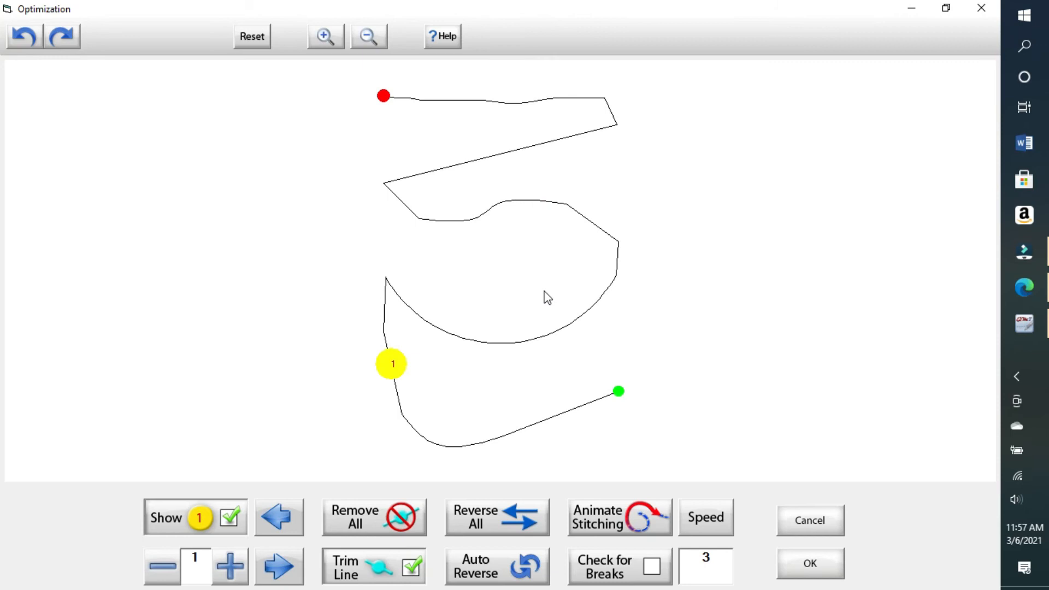
left_click(26, 38)
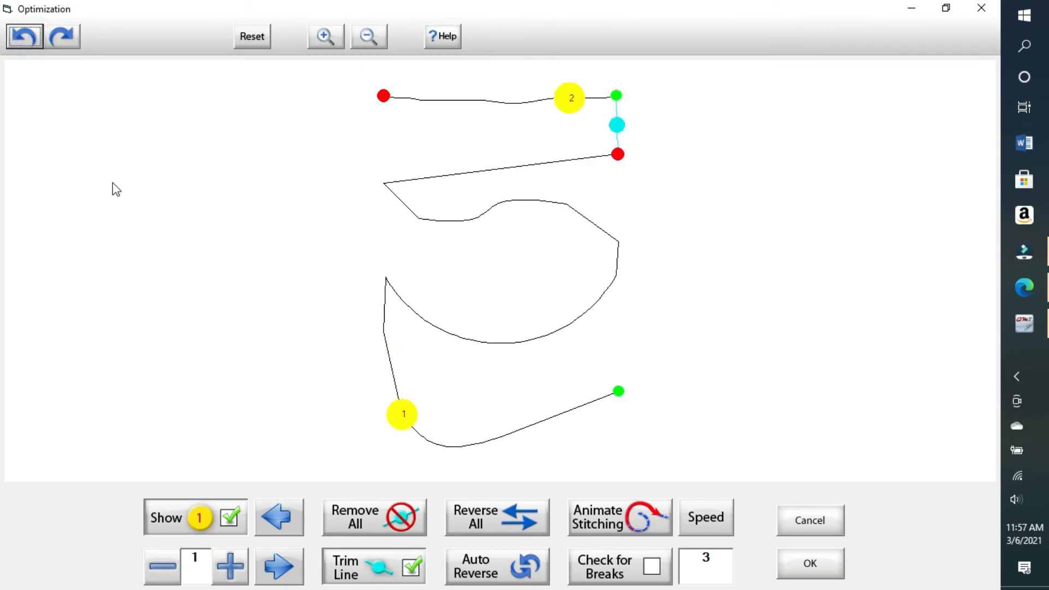
left_click(25, 39)
left_click(25, 39)
left_click(25, 39)
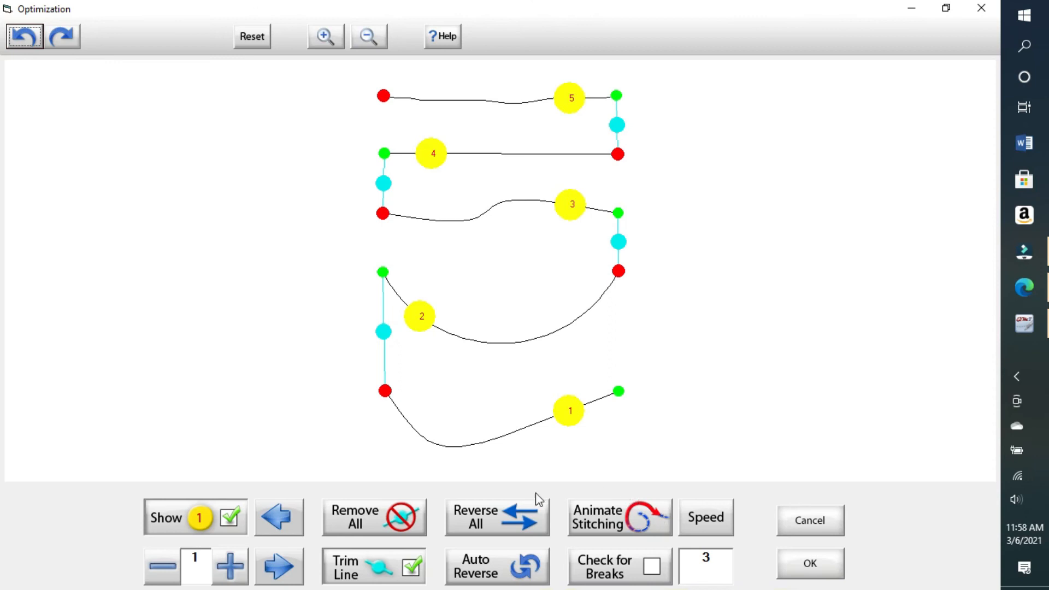
Step: With Check for Breaks on, animate stitching and remove all four breaks, leaving the ends unconnected
left_click(653, 566)
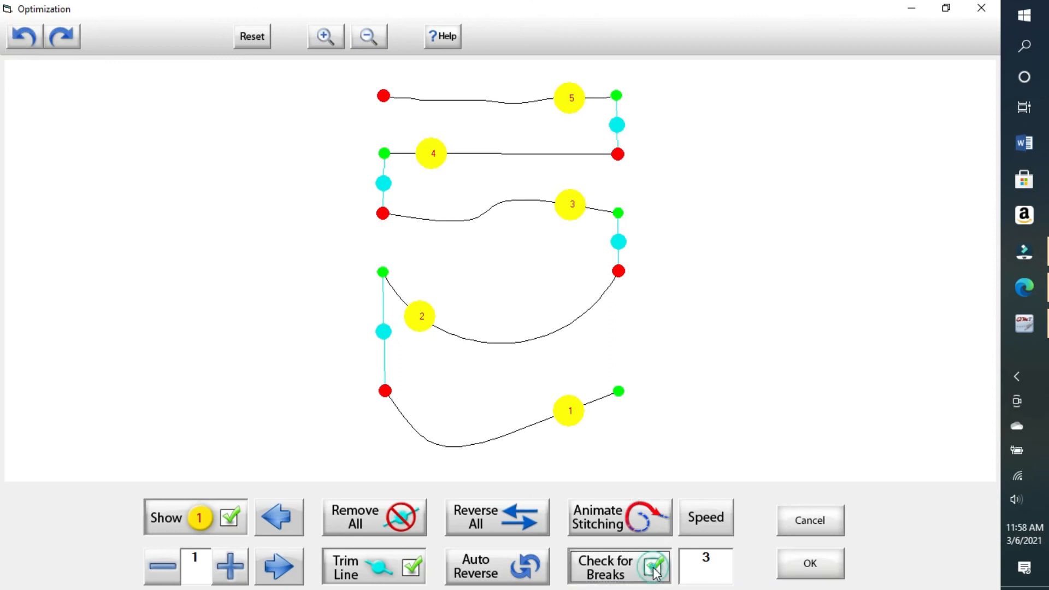
left_click(640, 520)
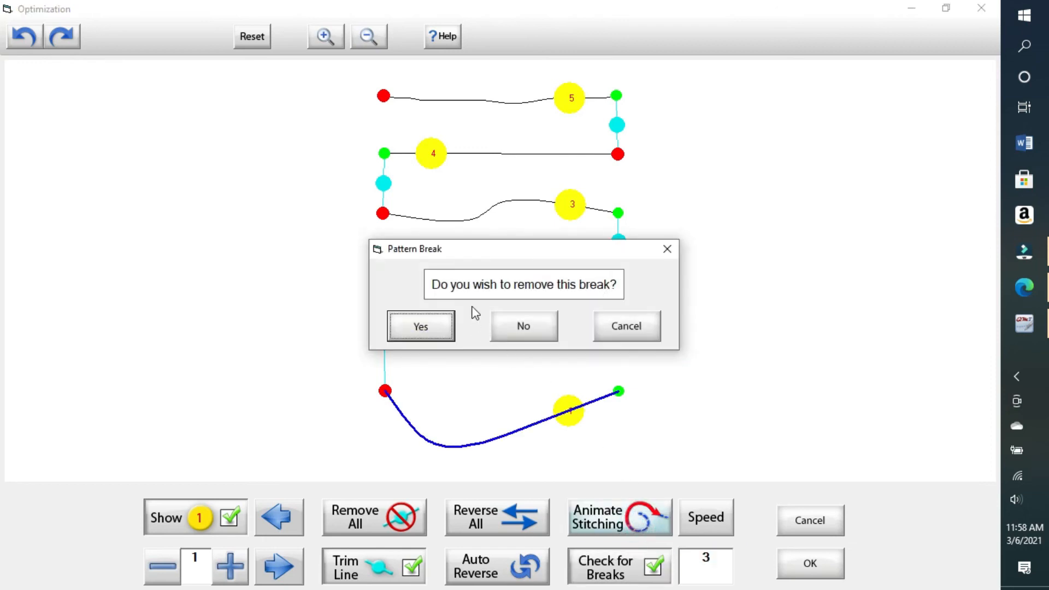
left_click(440, 329)
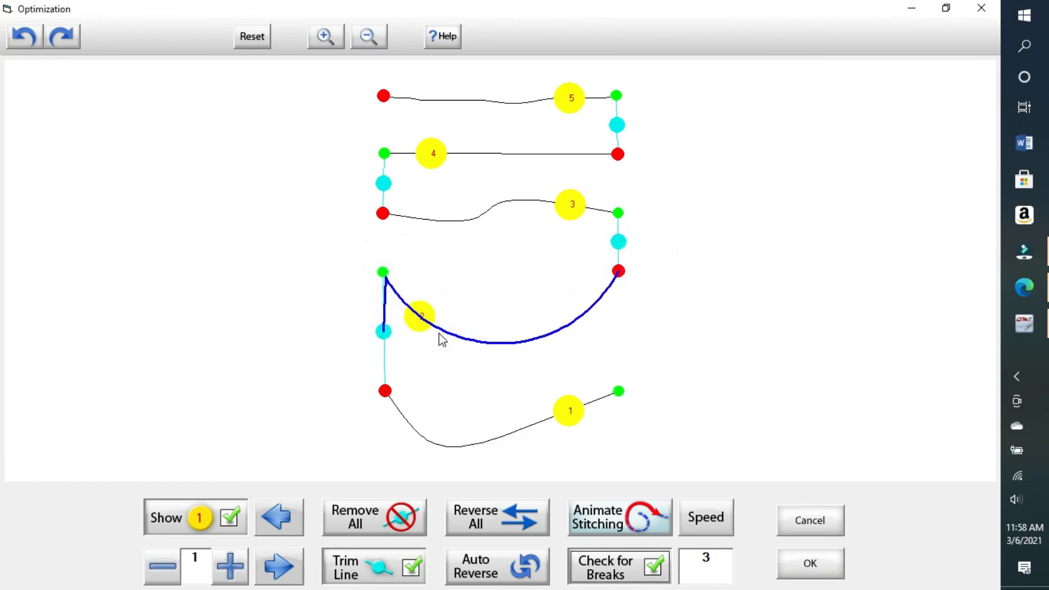
left_click(423, 325)
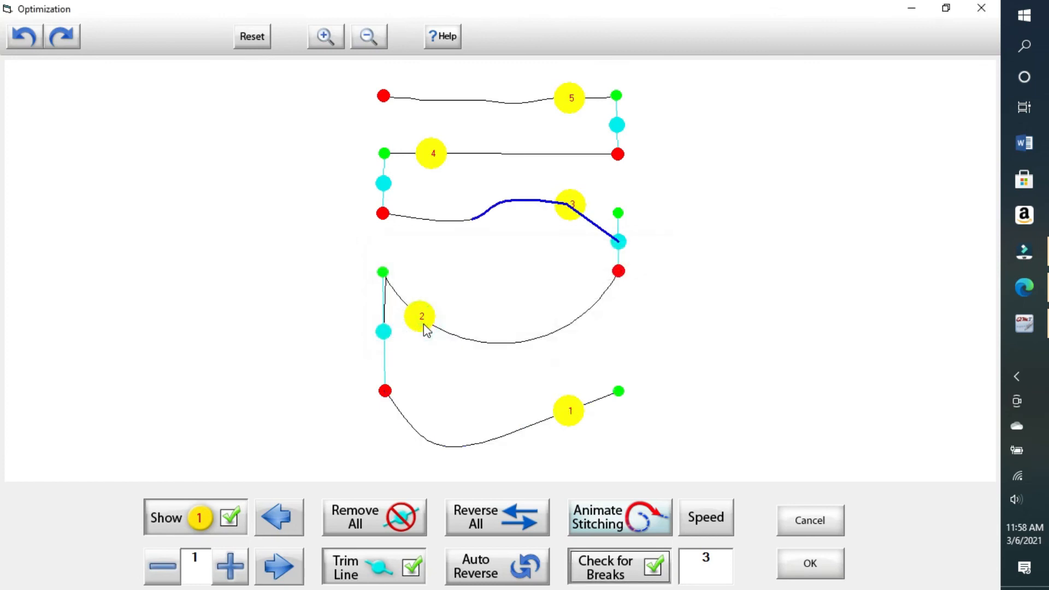
left_click(425, 325)
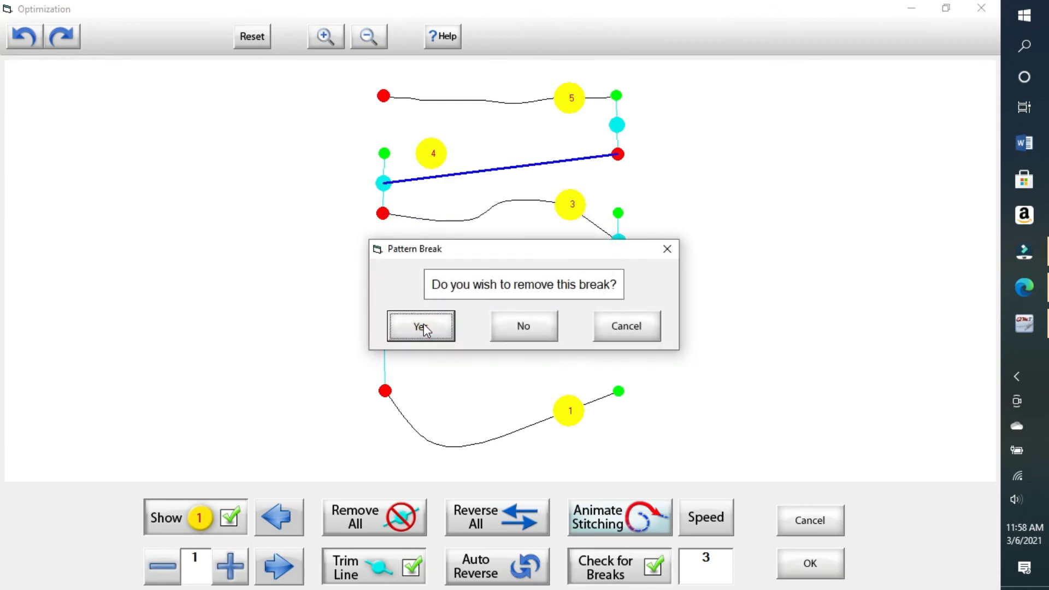
left_click(426, 328)
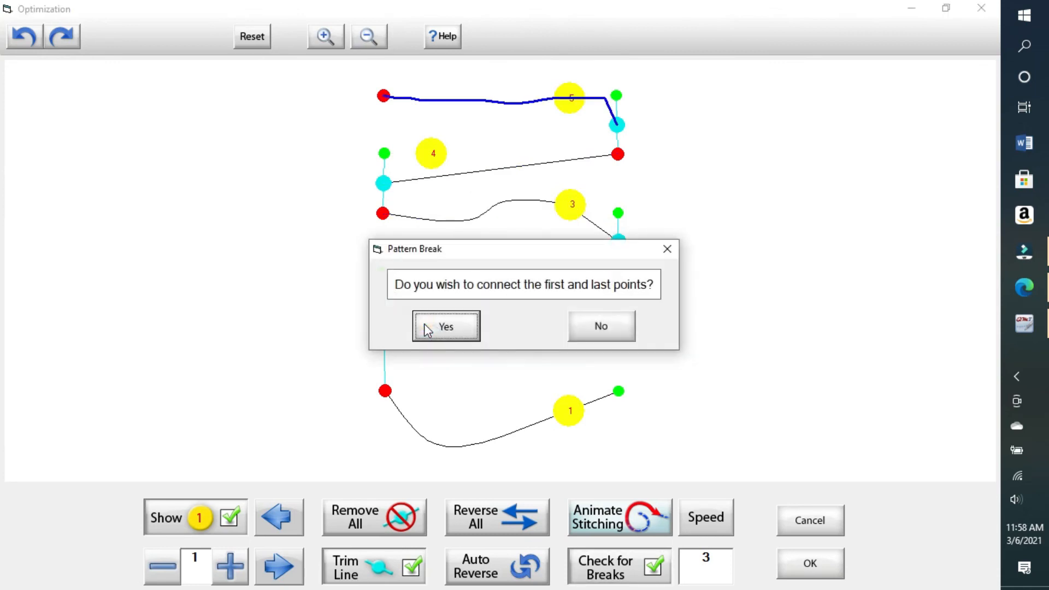
left_click(622, 331)
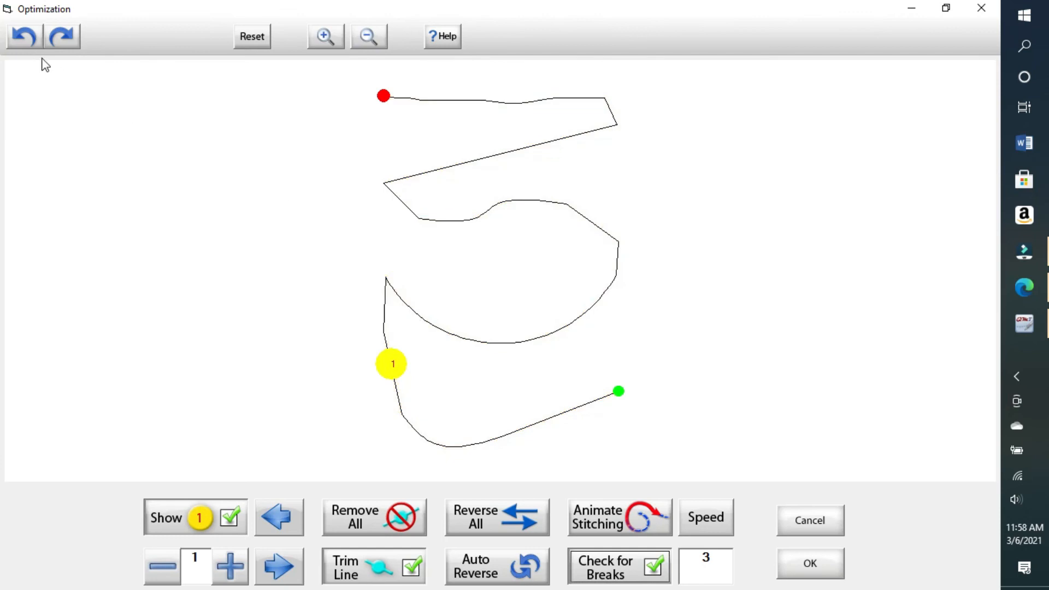
Step: Reset the stitching order, undo that reset, and accept the joined stitch path
left_click(261, 36)
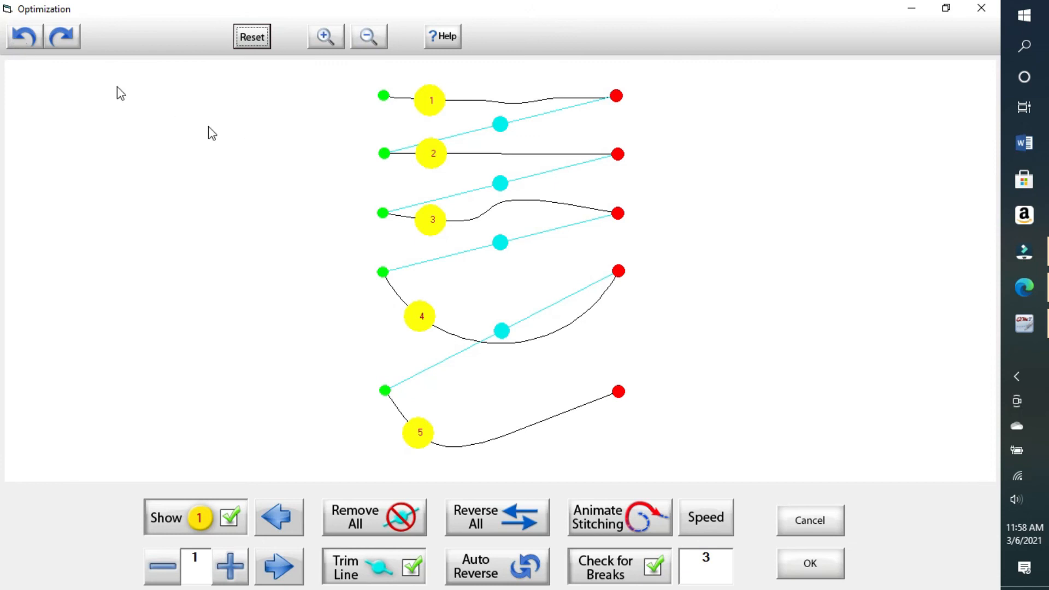
left_click(24, 41)
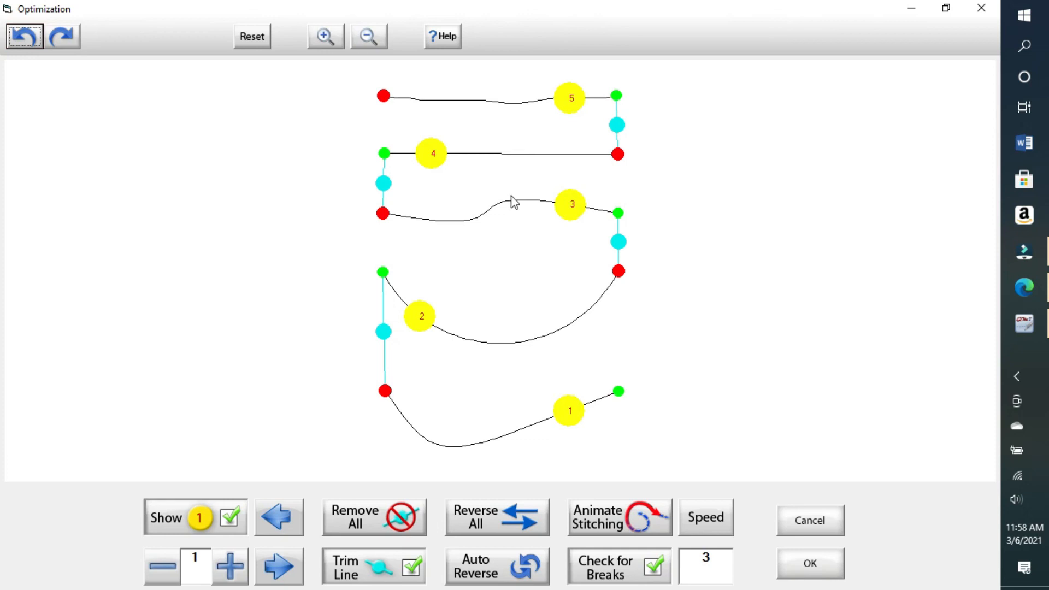
left_click(810, 563)
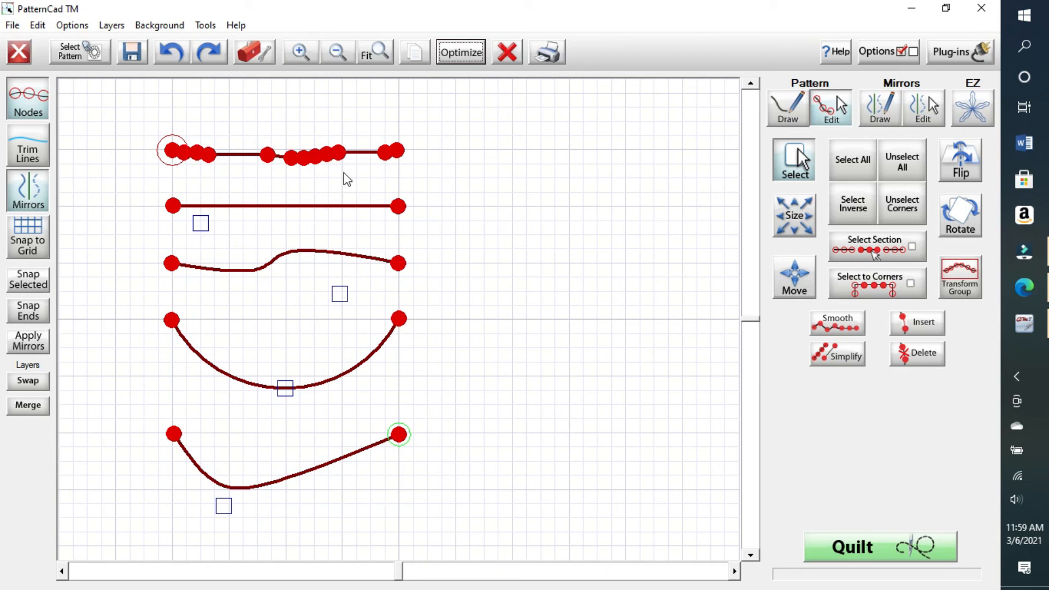
Step: Preview and accept the five lines' stitch order, then bring up the File menu
left_click(461, 51)
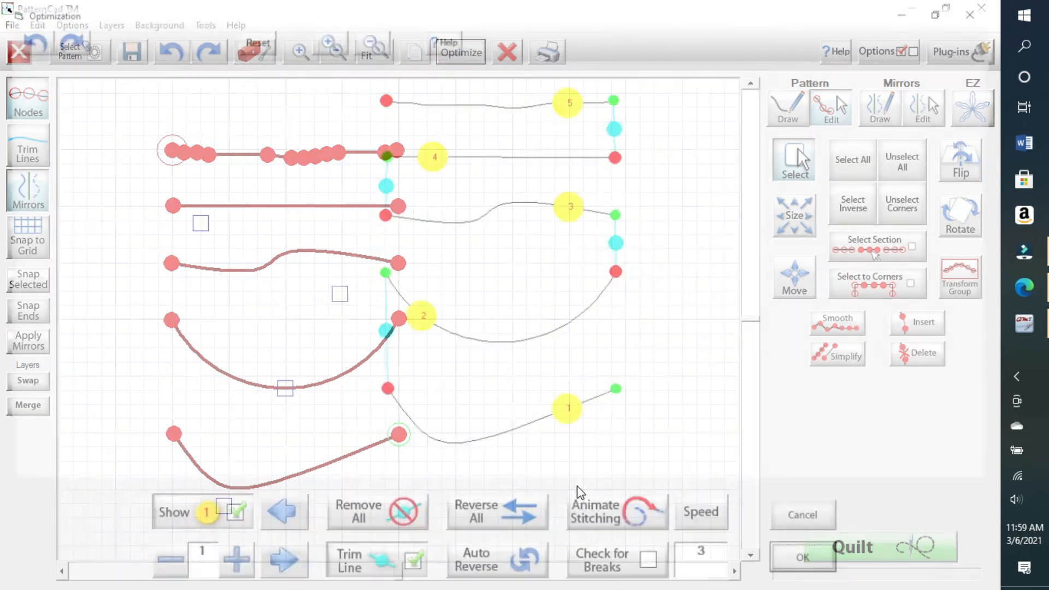
left_click(806, 569)
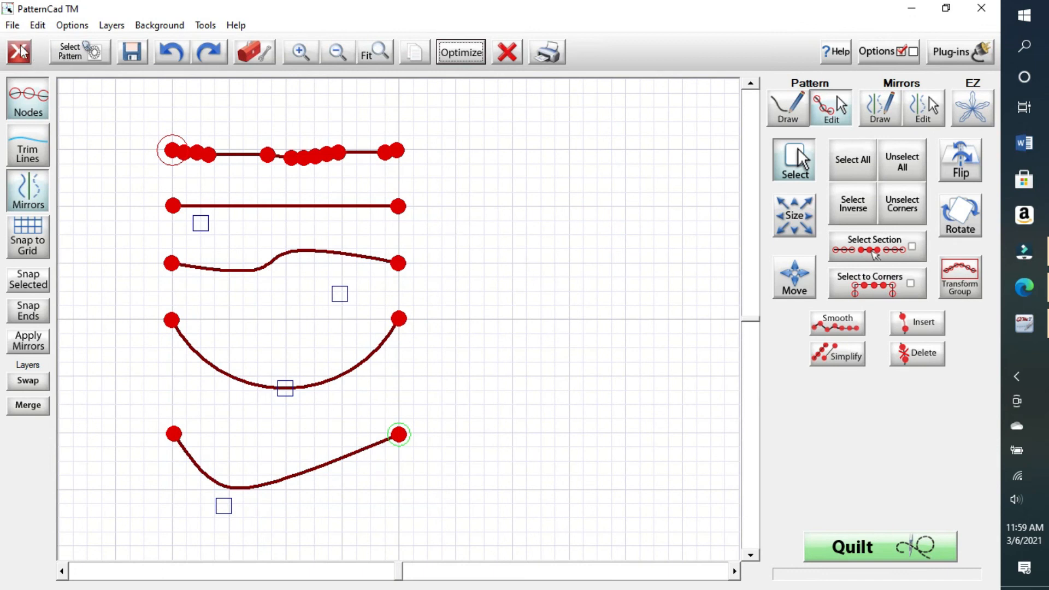
left_click(13, 26)
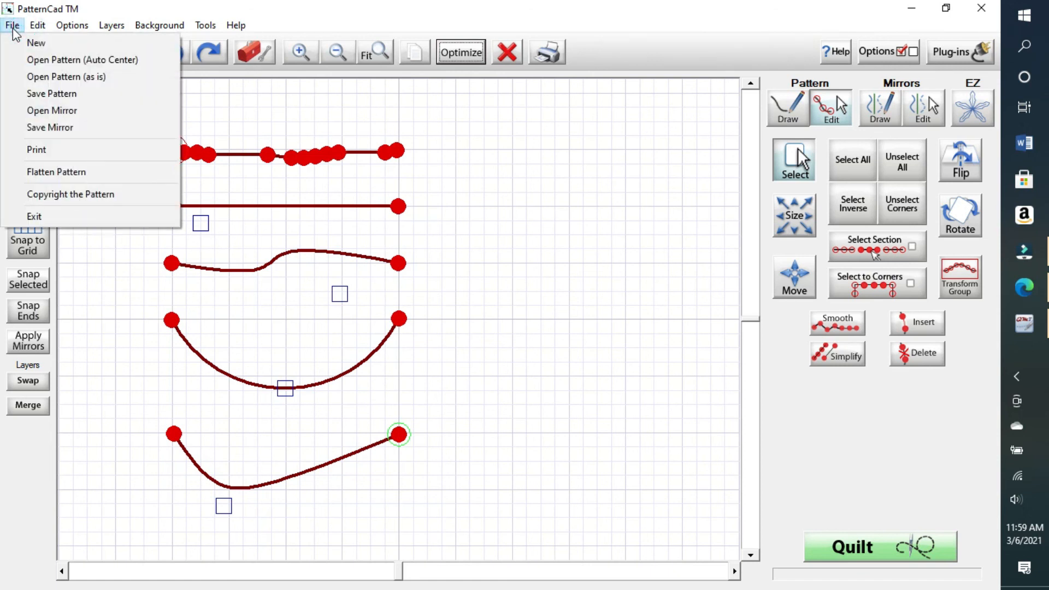
Step: Save the pattern as test.gpf, overwriting the existing file
left_click(55, 94)
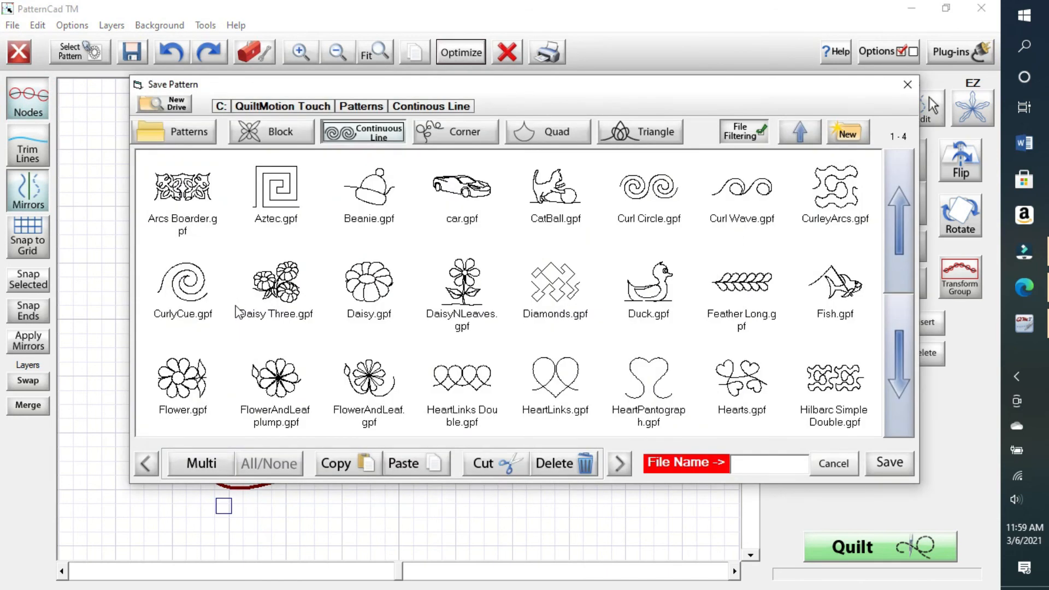
left_click(759, 470)
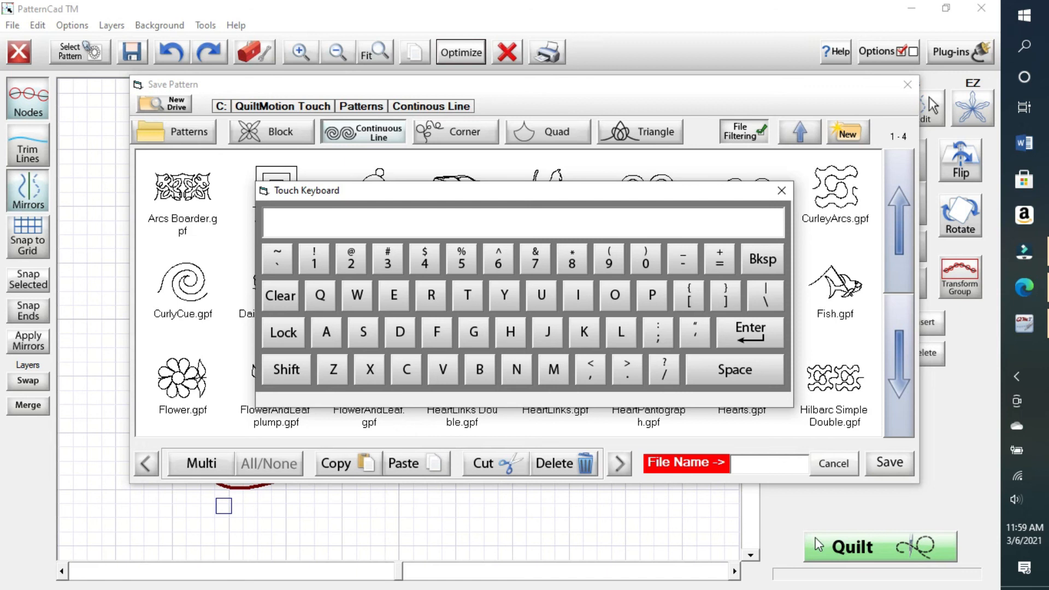
type("t")
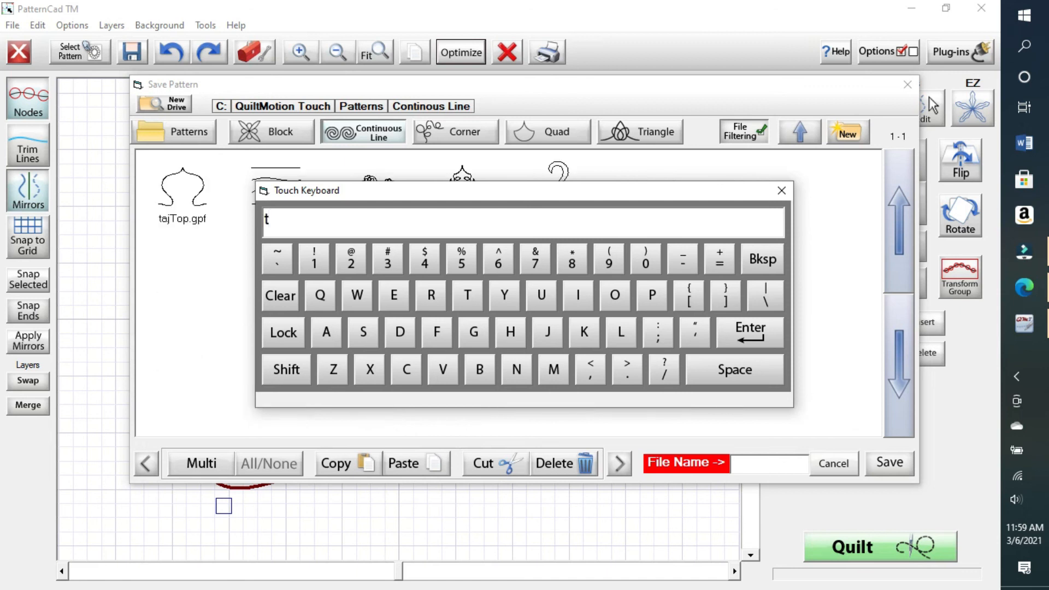
type("est")
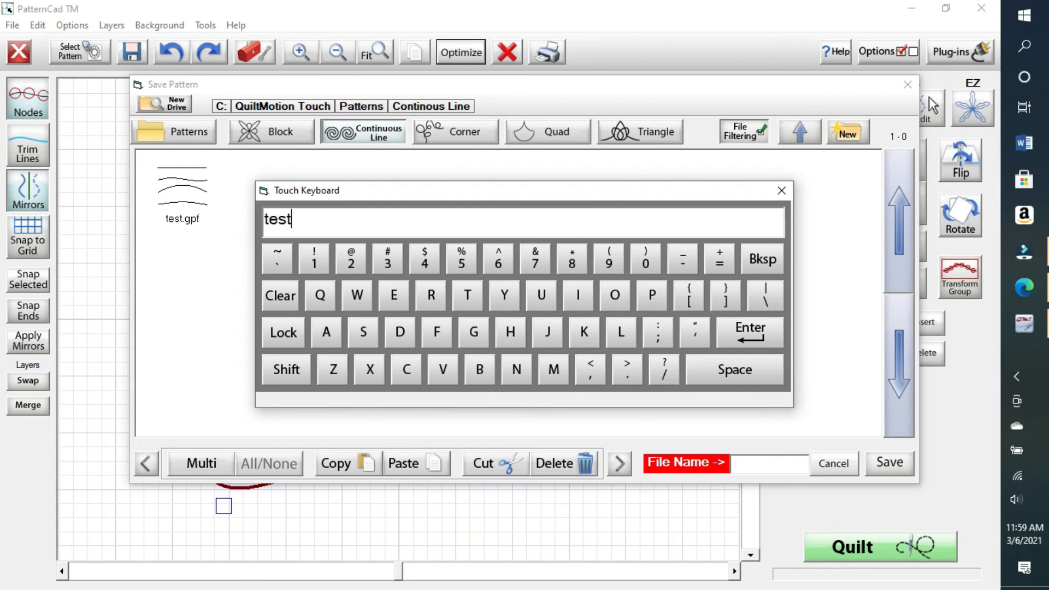
key("Return")
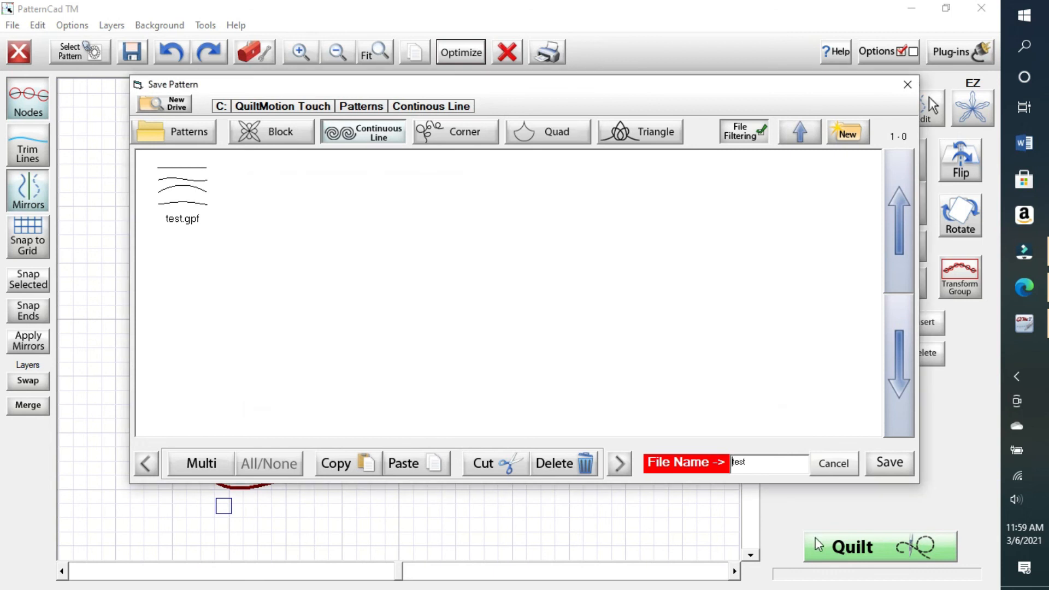
left_click(881, 473)
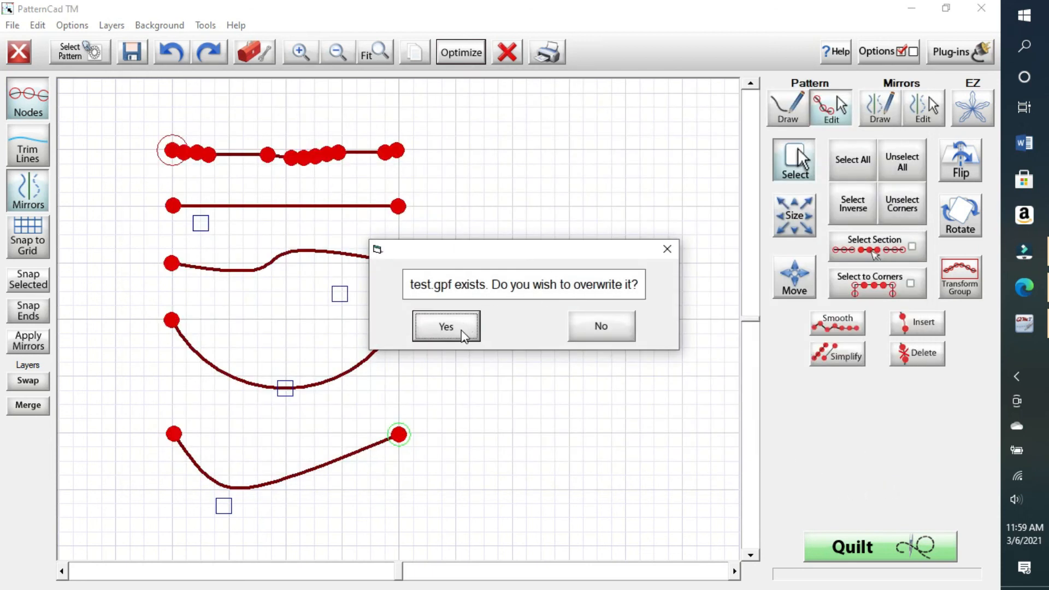
left_click(446, 327)
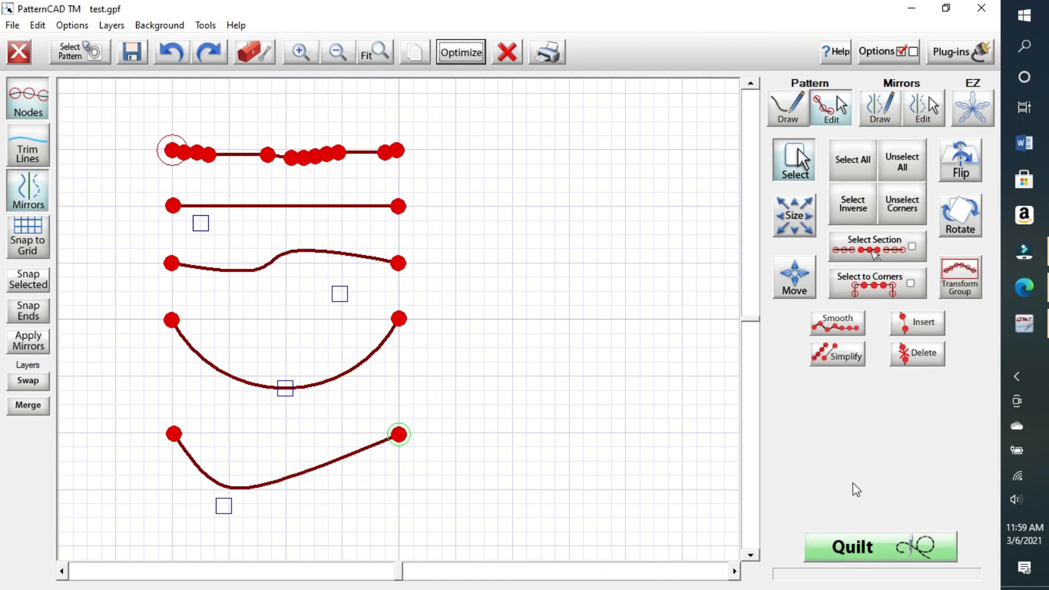
Step: Send the pattern to Quilt without re-saving and open the stitch path Optimization view
left_click(900, 557)
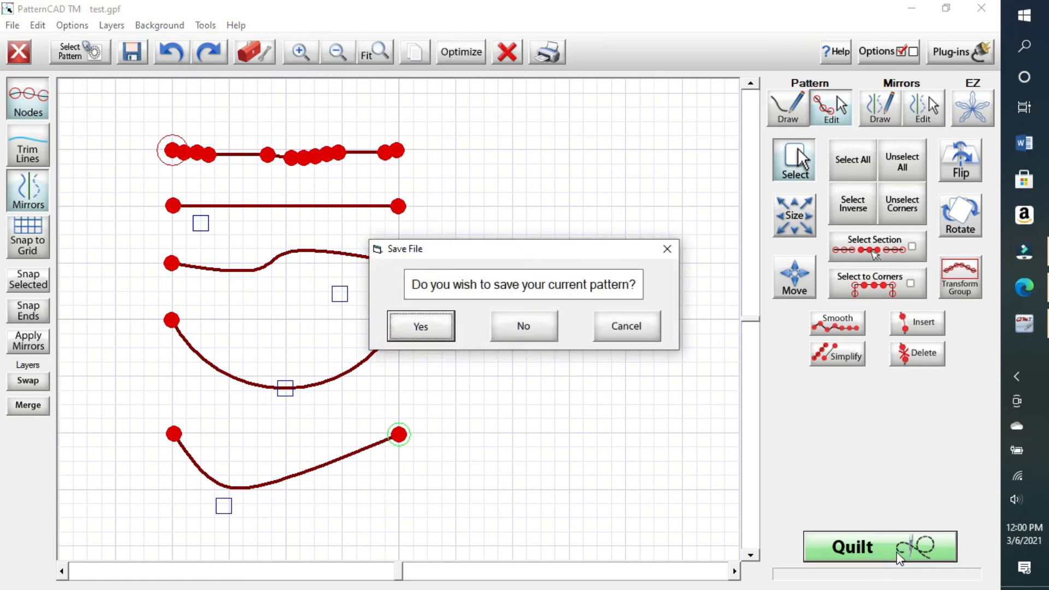
left_click(534, 333)
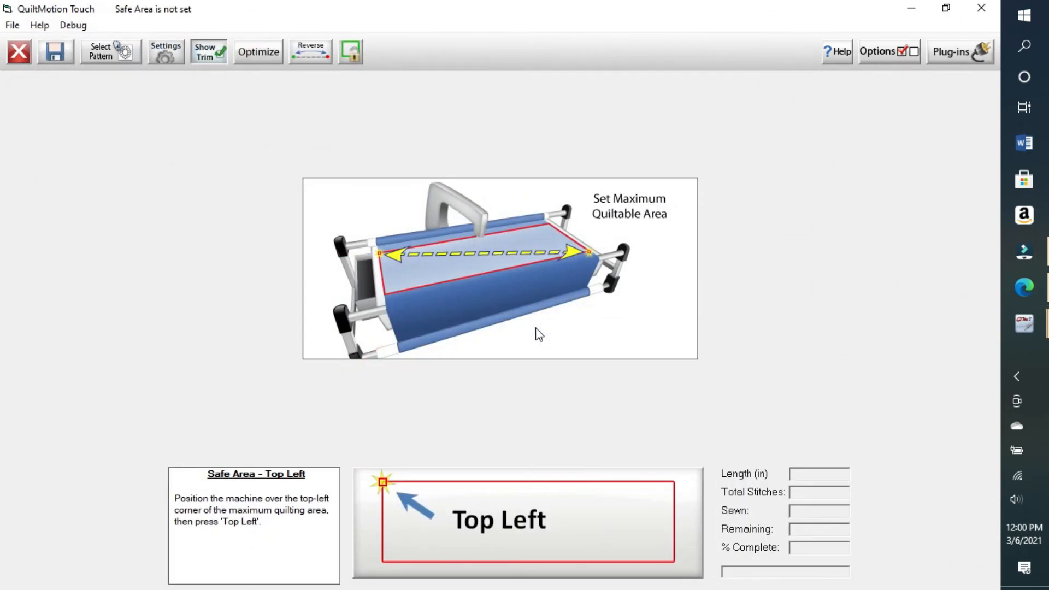
left_click(258, 59)
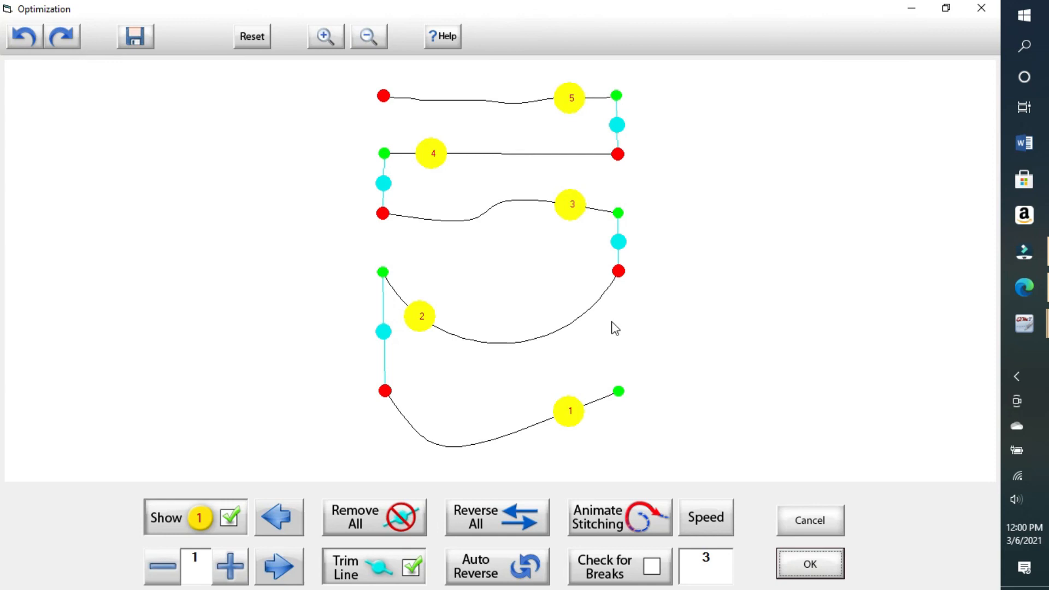
left_click(619, 242)
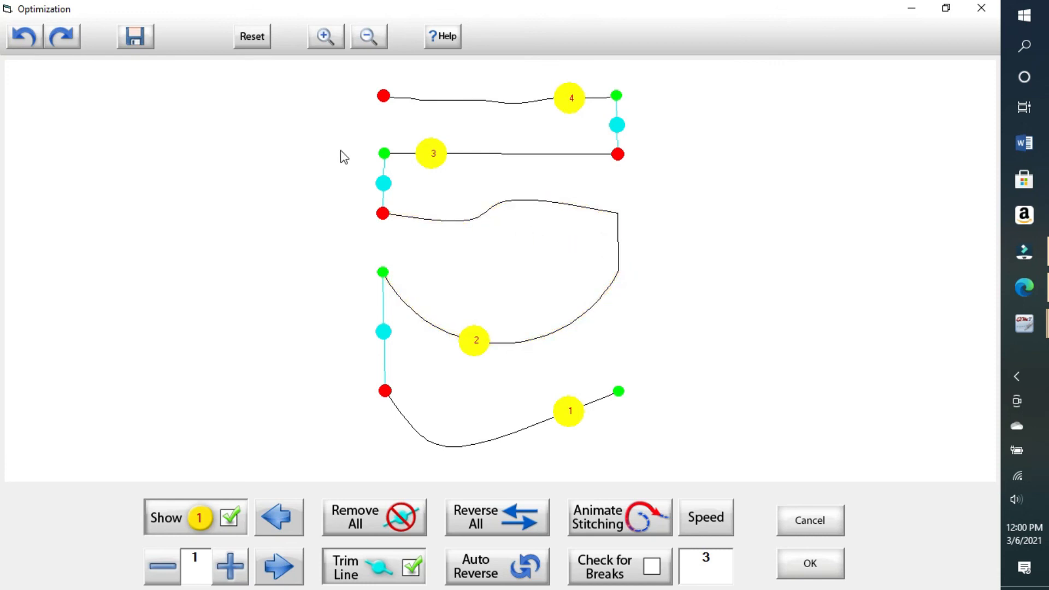
left_click(384, 183)
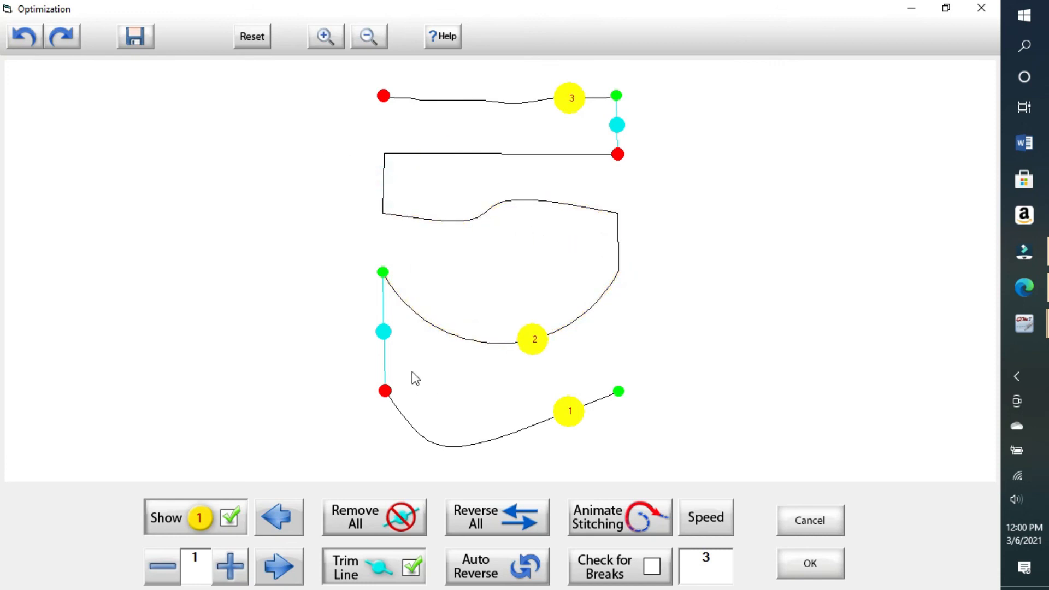
left_click(40, 38)
left_click(39, 39)
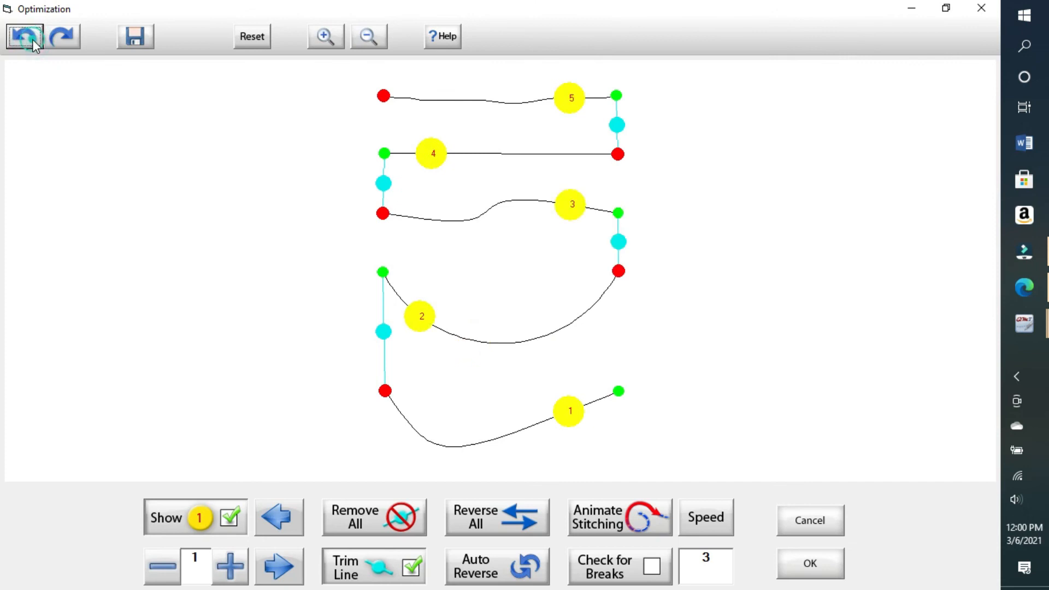
left_click(411, 526)
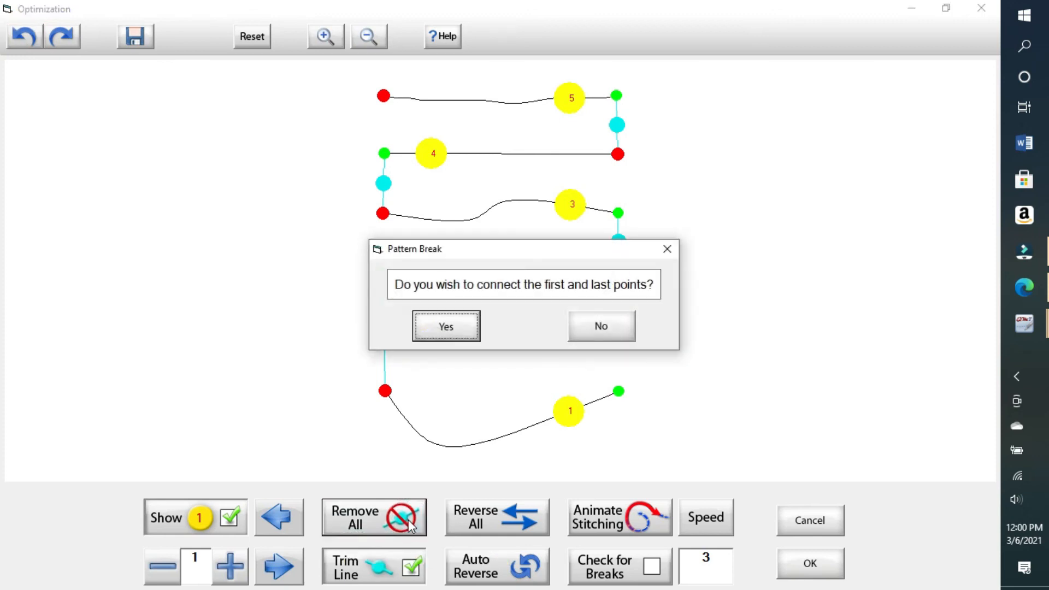
left_click(629, 332)
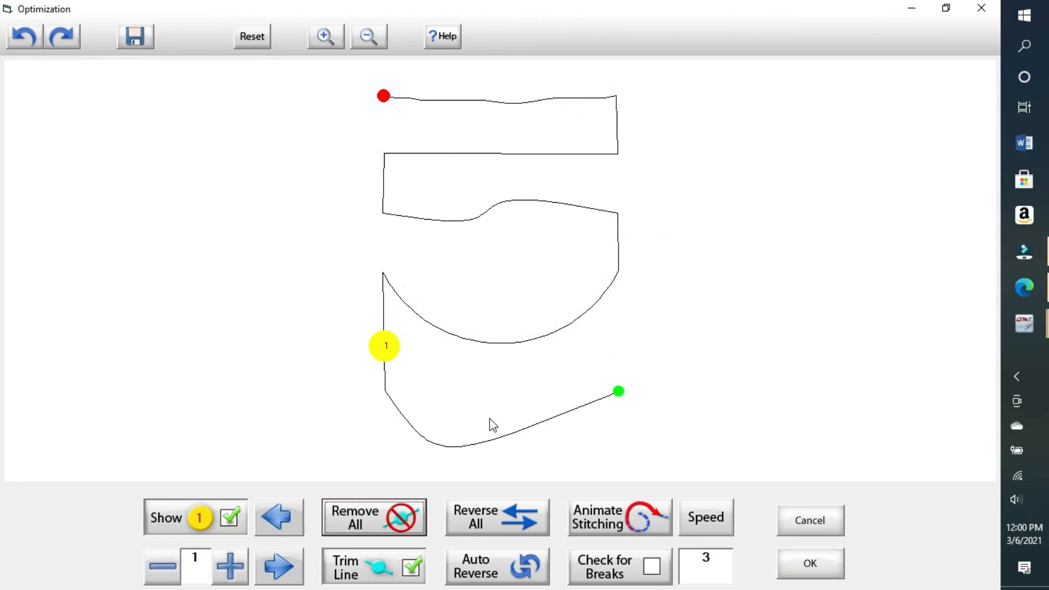
left_click(26, 35)
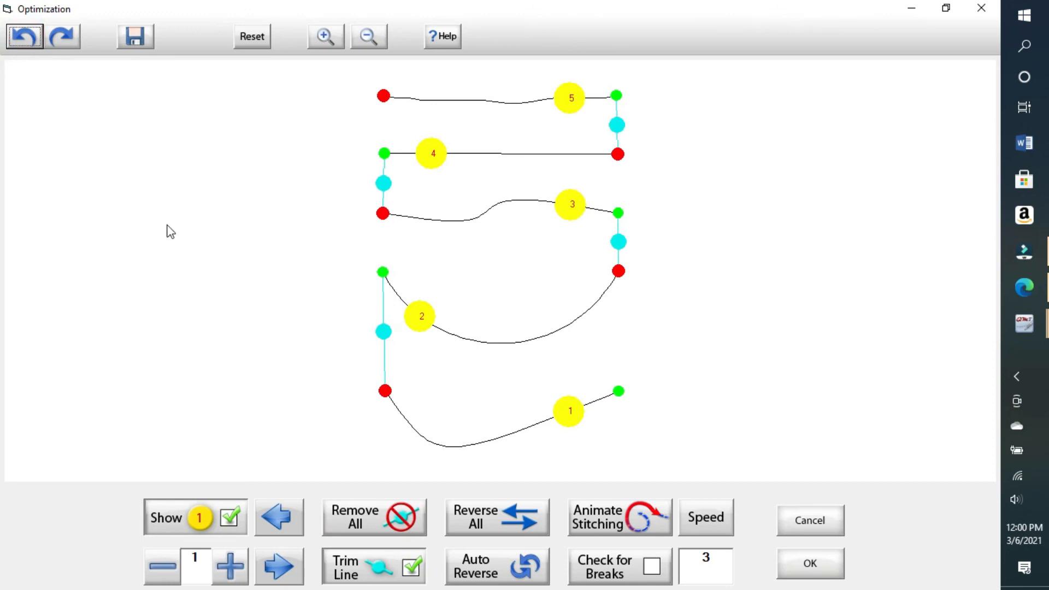
left_click(643, 521)
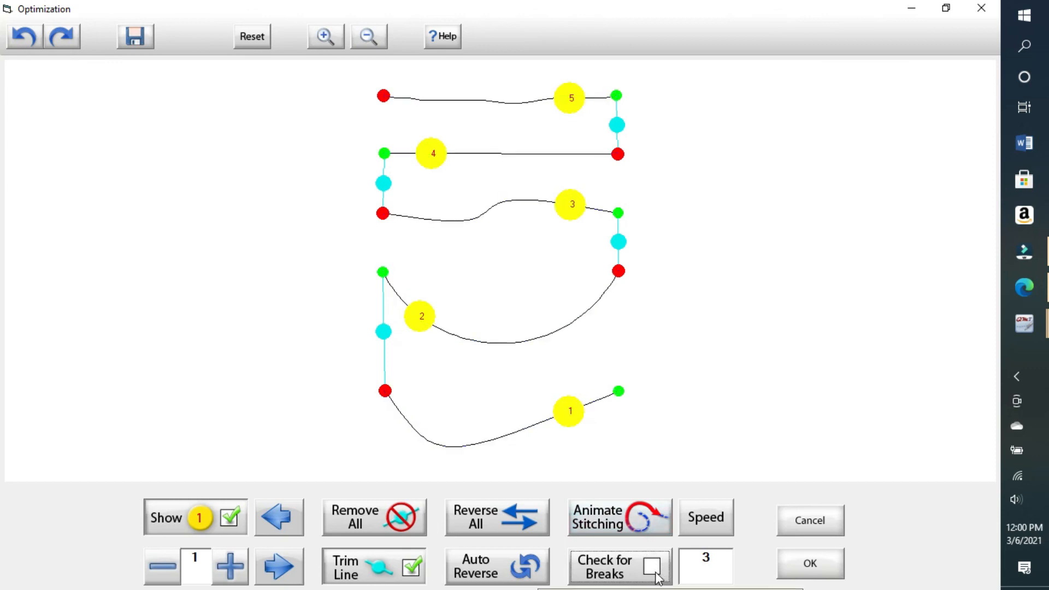
Step: With Check for Breaks on, animate stitching, remove all four breaks, and leave the endpoints unconnected
left_click(656, 573)
left_click(634, 522)
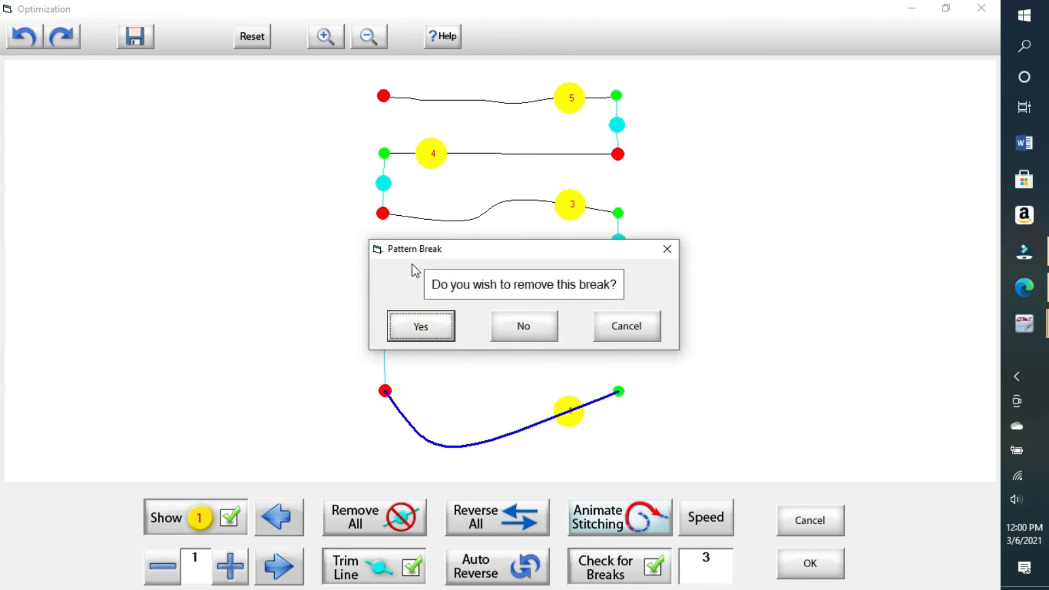
left_click(422, 327)
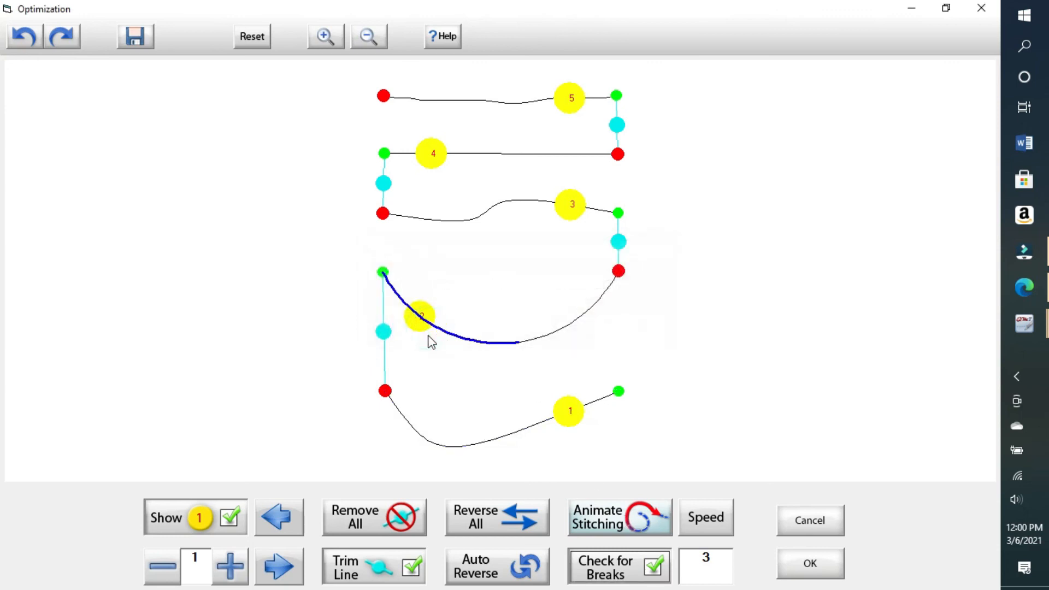
left_click(427, 324)
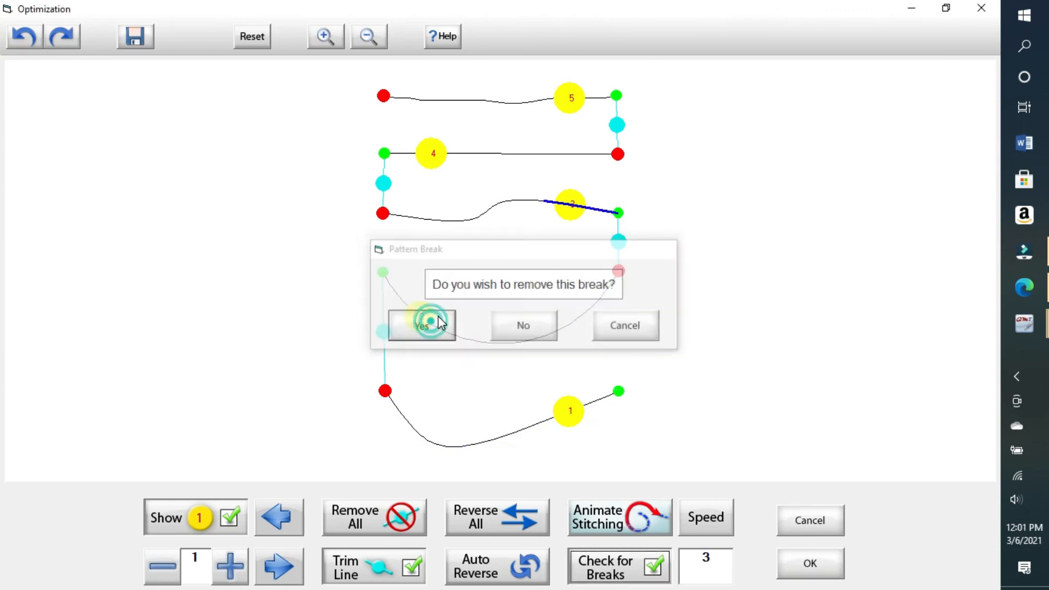
left_click(436, 325)
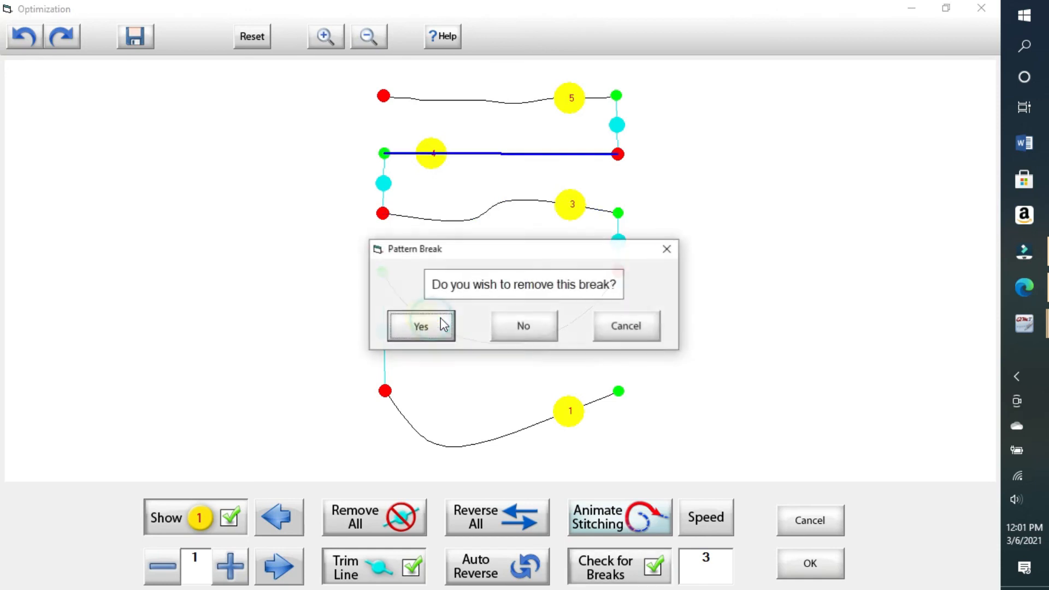
left_click(438, 325)
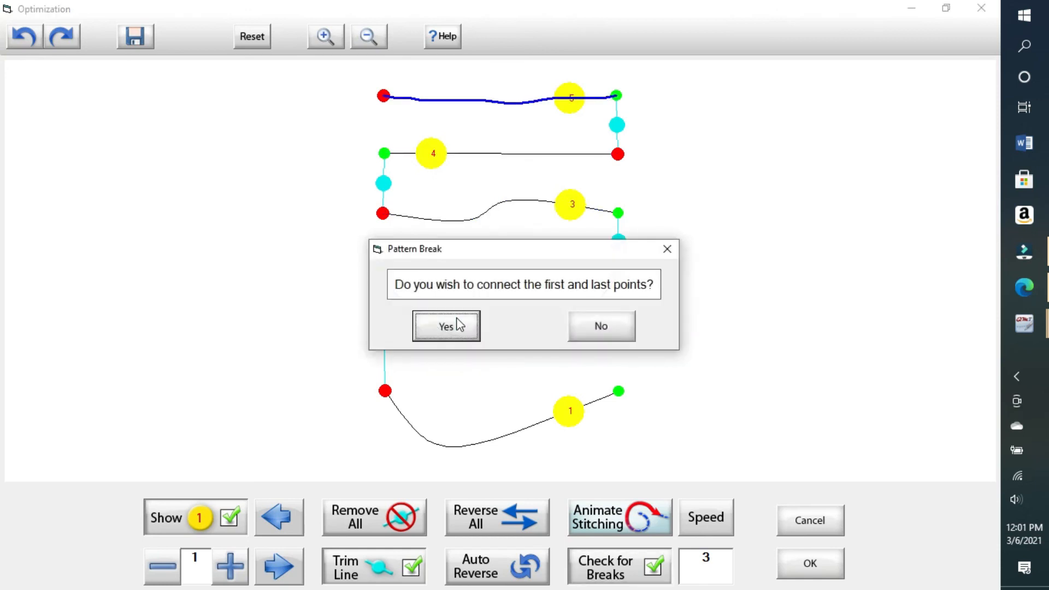
left_click(591, 332)
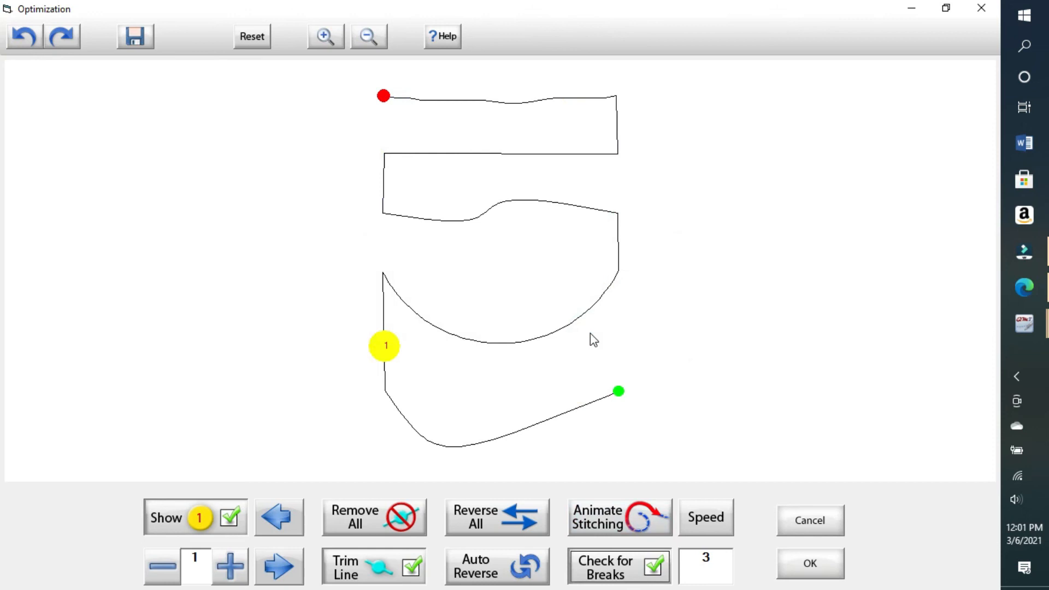